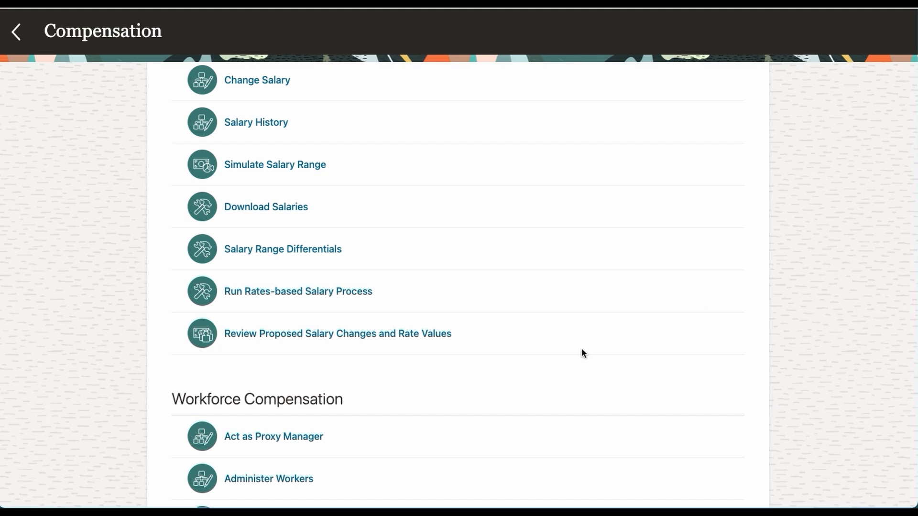
Step: Open the Compensation Categories page under Total Compensation Statements
{"action": "scroll", "coordinate": [582, 352], "scroll_direction": "down", "scroll_amount": 1}
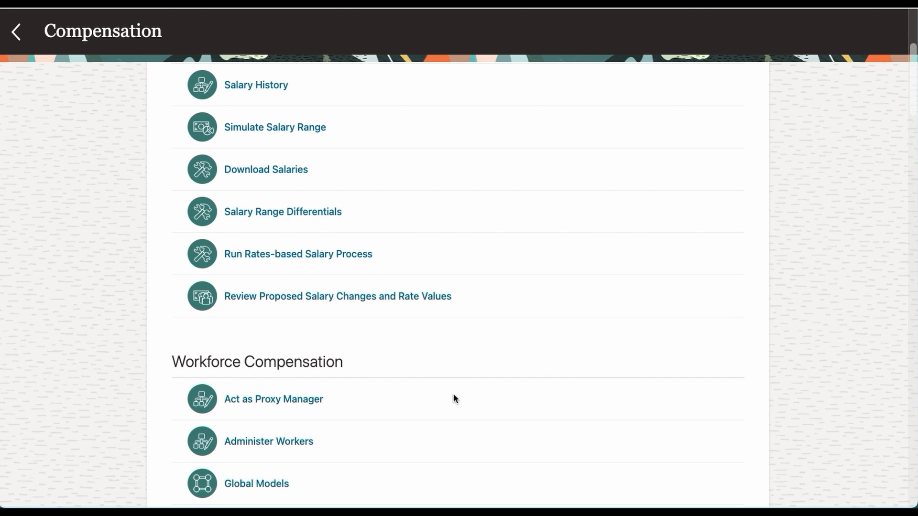
{"action": "scroll", "coordinate": [454, 399], "scroll_direction": "down", "scroll_amount": 10}
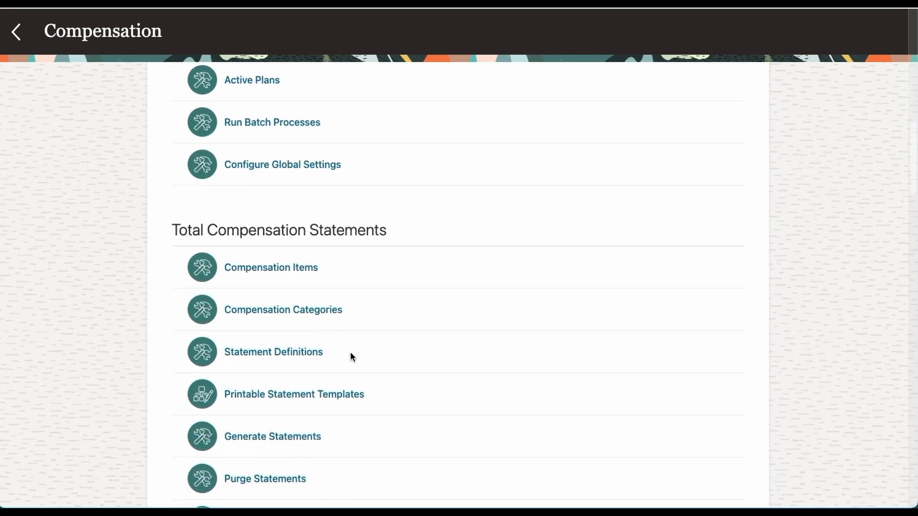
{"action": "left_click", "coordinate": [317, 312]}
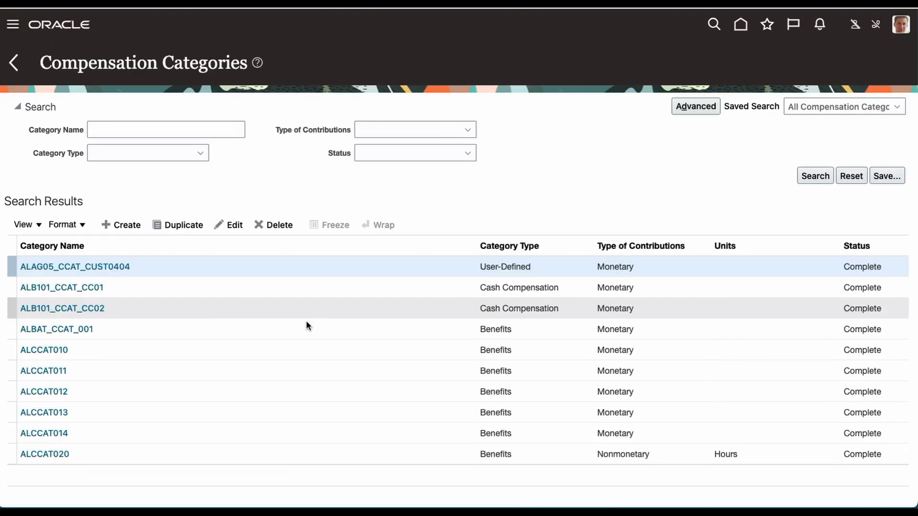
Step: Search the category names for "Less" and open the descriptive text of the Less Benefit category
{"action": "left_click", "coordinate": [172, 130]}
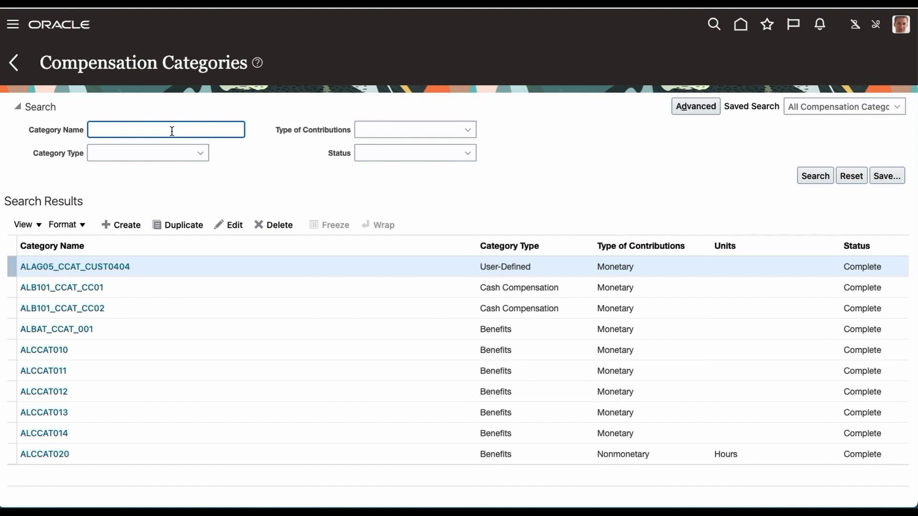
{"action": "type", "text": "Less"}
{"action": "key", "text": "Return"}
{"action": "left_click", "coordinate": [45, 308]}
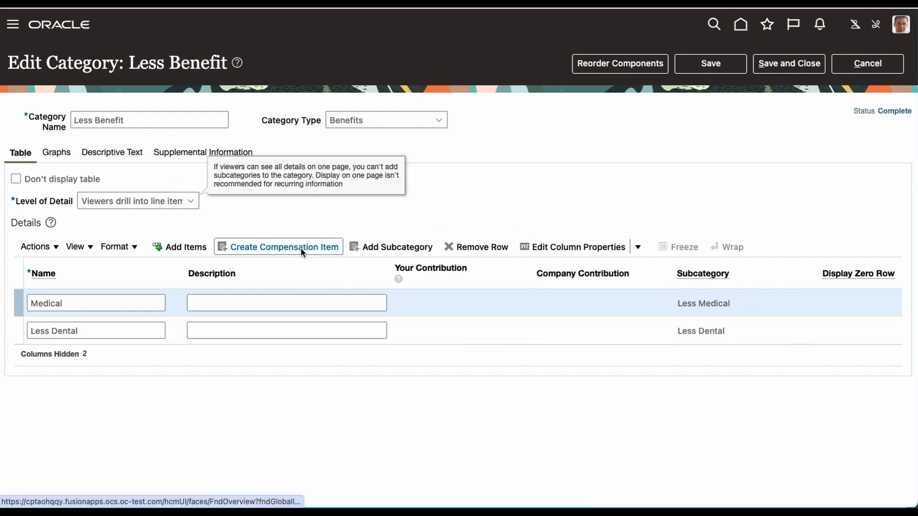
{"action": "left_click", "coordinate": [129, 154]}
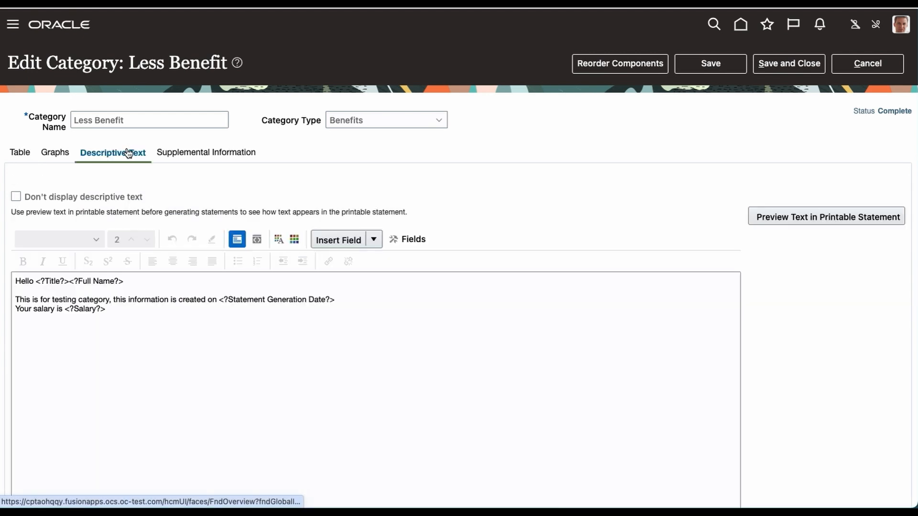
{"action": "left_click", "coordinate": [293, 335]}
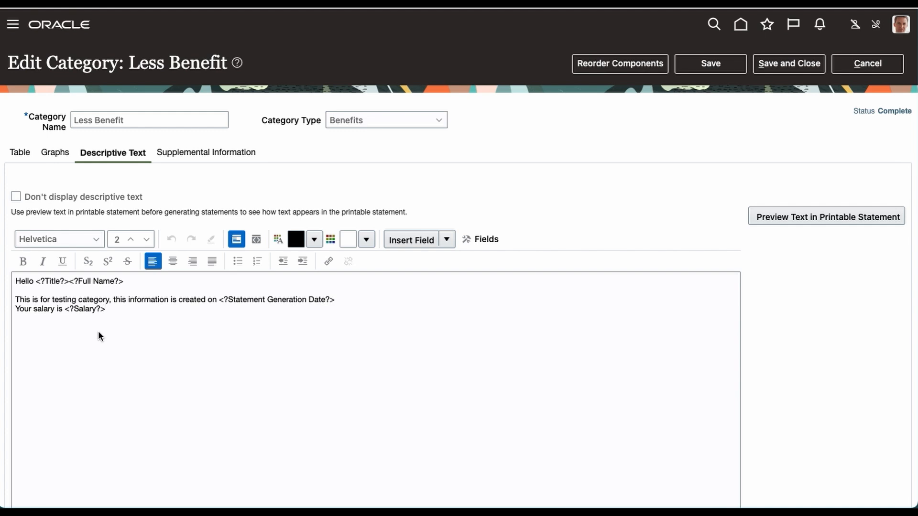
{"action": "left_click", "coordinate": [166, 309]}
{"action": "key", "text": "Return"}
{"action": "key", "text": "Return"}
{"action": "key", "text": "Return"}
{"action": "key", "text": "Return"}
Step: Examine the insertable field types, the creation choices on the Fields page, and the options for inserting a compensation item field
{"action": "left_click", "coordinate": [446, 239]}
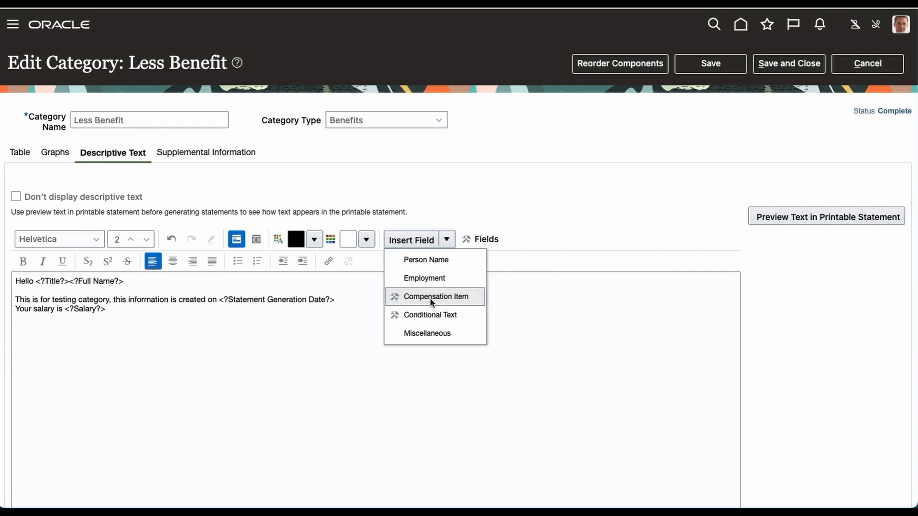
{"action": "left_click", "coordinate": [490, 239]}
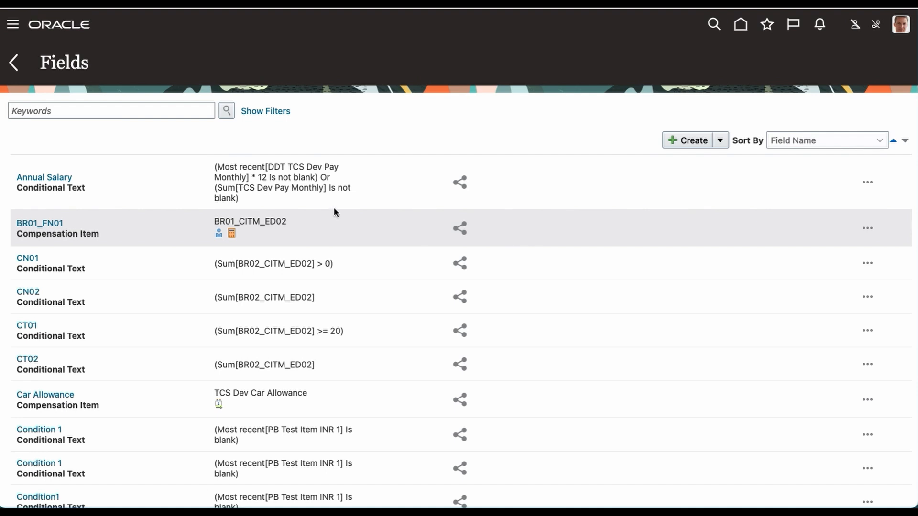
{"action": "left_click", "coordinate": [722, 140]}
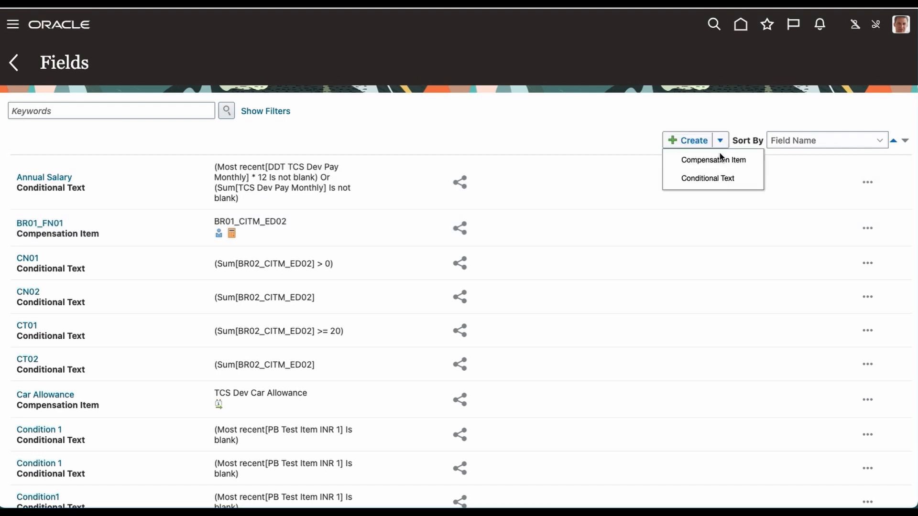
{"action": "left_click", "coordinate": [125, 110]}
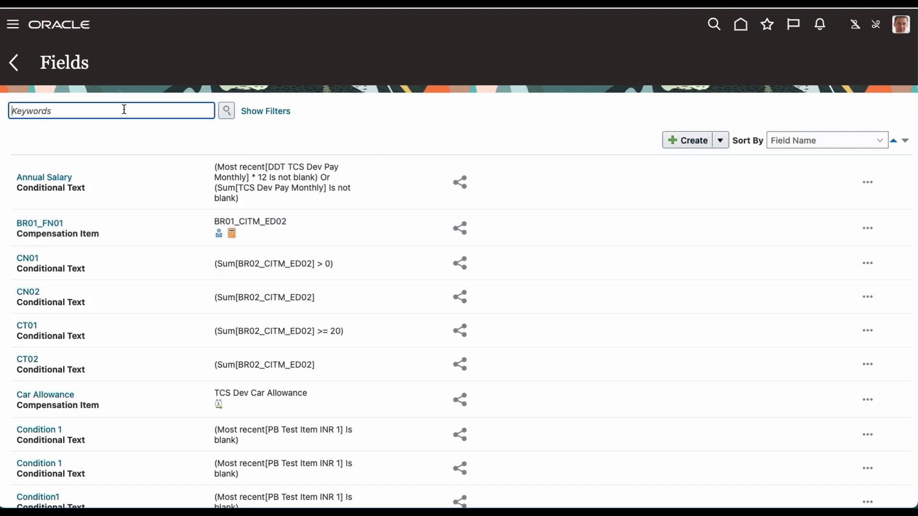
{"action": "left_click", "coordinate": [14, 62]}
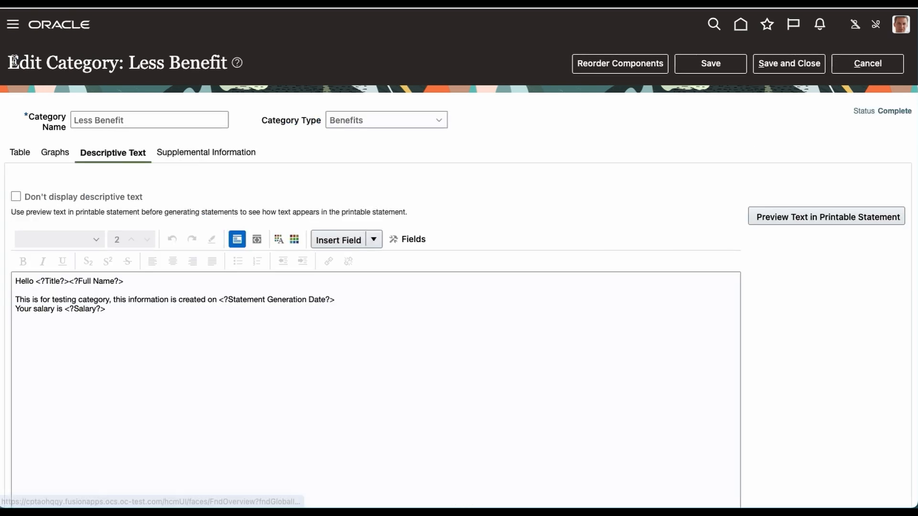
{"action": "left_click", "coordinate": [373, 239]}
{"action": "left_click", "coordinate": [376, 296]}
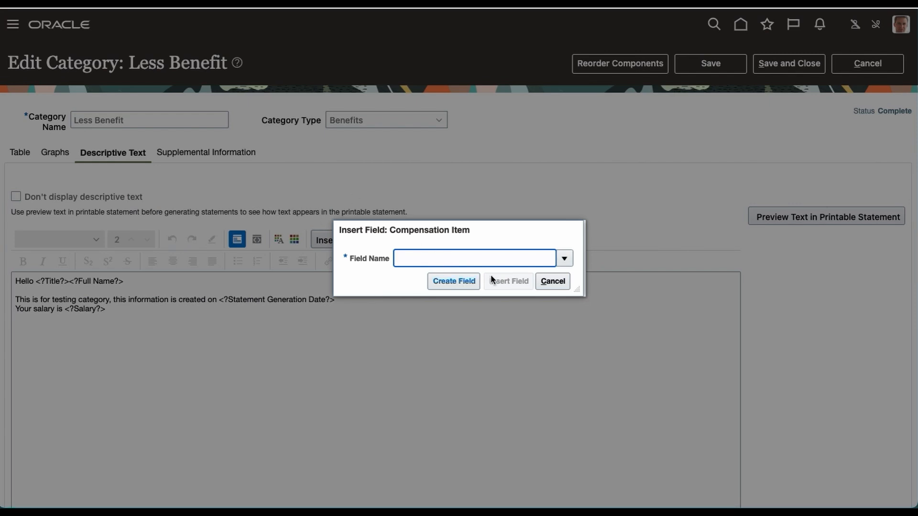
{"action": "left_click", "coordinate": [553, 282]}
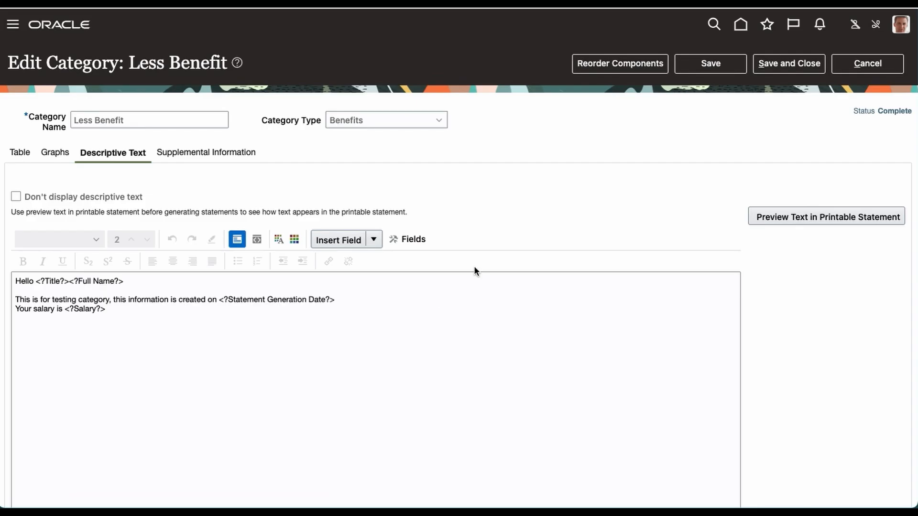
Step: Go to the Fields page and start creating a new field of the Compensation Item type
{"action": "left_click", "coordinate": [422, 240]}
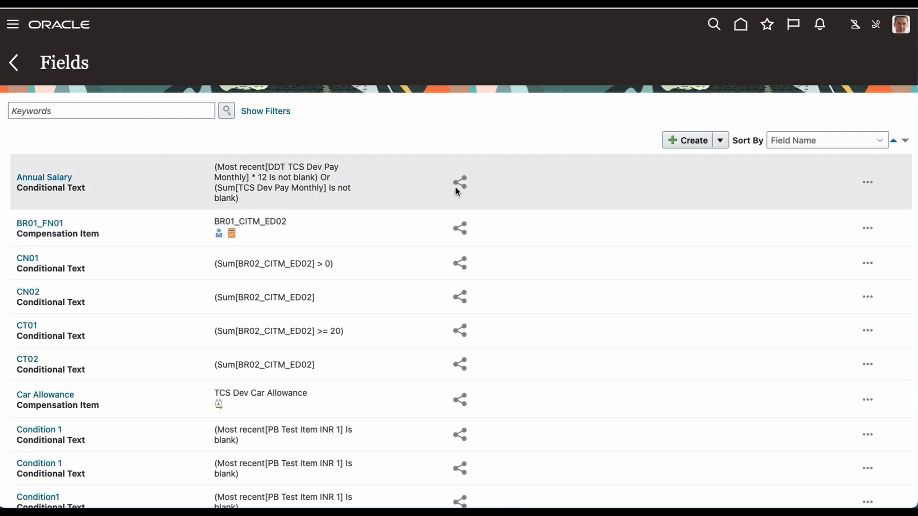
{"action": "left_click", "coordinate": [121, 108]}
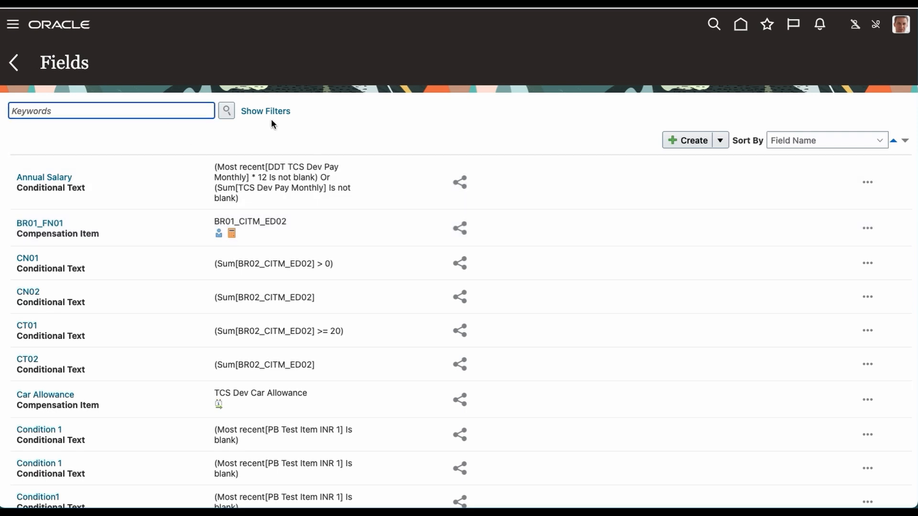
{"action": "left_click", "coordinate": [719, 140]}
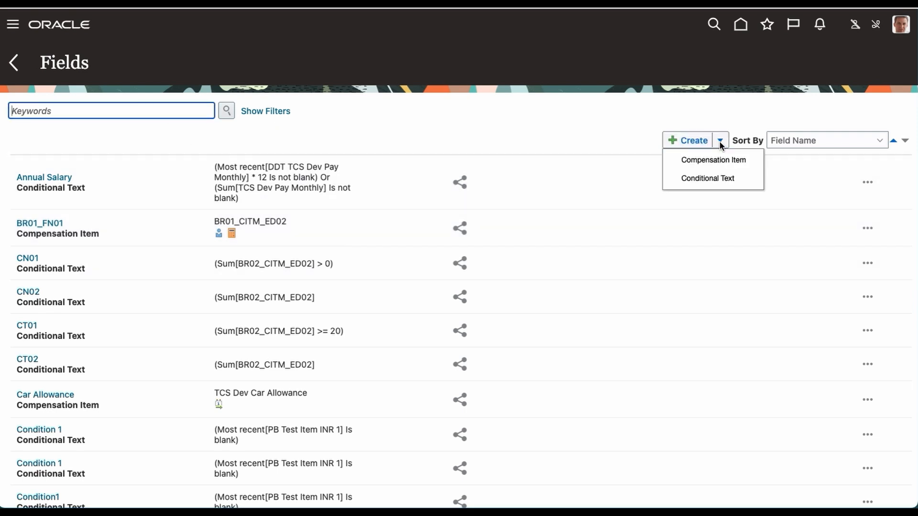
{"action": "left_click", "coordinate": [729, 160]}
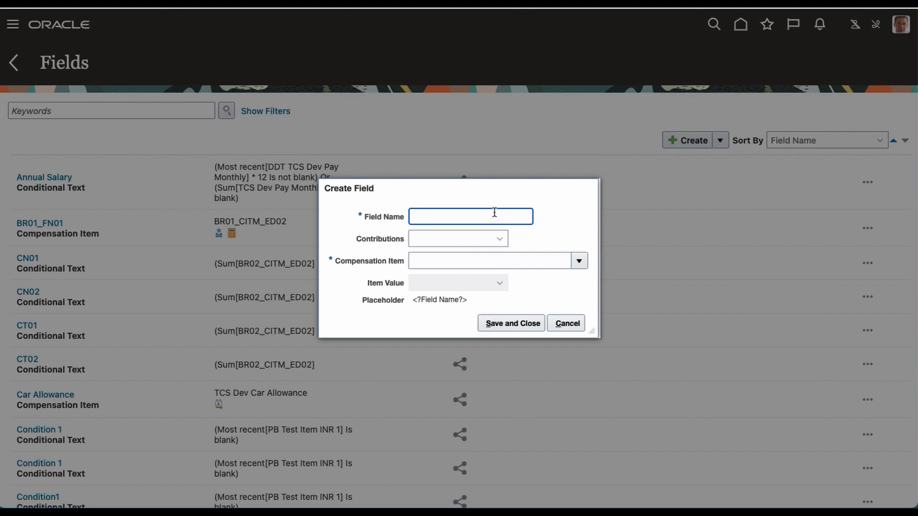
Step: Name the new field "Less Medical Benefit RTE Item"
{"action": "type", "text": "Less  "}
{"action": "type", "text": "Medical Bene"}
{"action": "type", "text": "bit"}
{"action": "key", "text": "BackSpace"}
{"action": "key", "text": "BackSpace"}
{"action": "key", "text": "BackSpace"}
{"action": "key", "text": "BackSpace"}
{"action": "type", "text": "fit RTE ITem"}
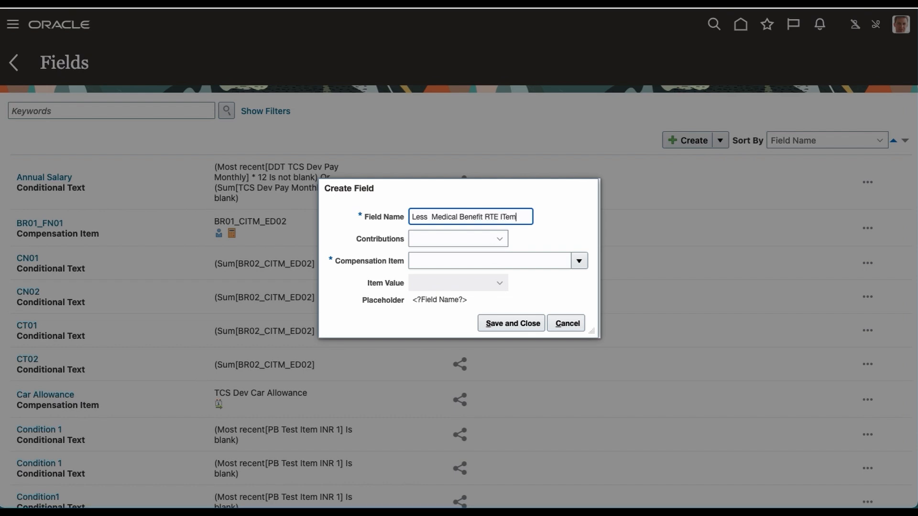
{"action": "key", "text": "Tab"}
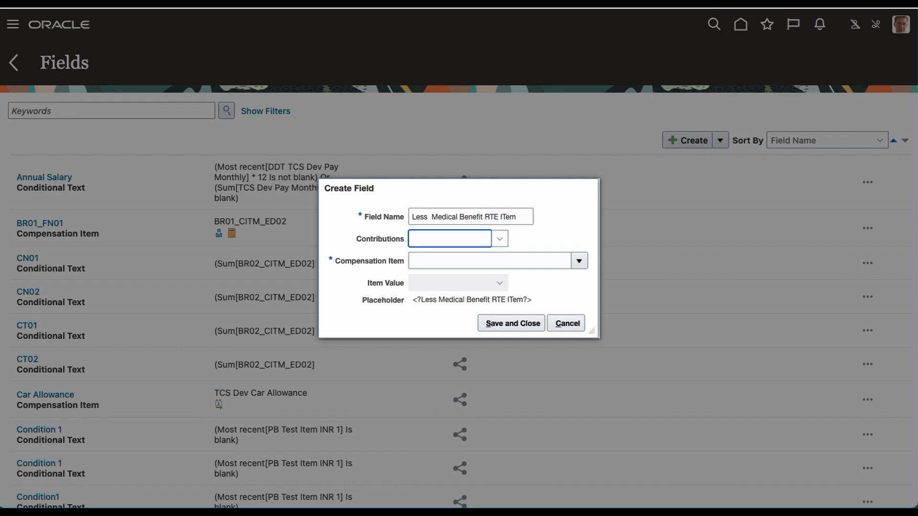
{"action": "left_click", "coordinate": [502, 217]}
{"action": "key", "text": "shift+Right"}
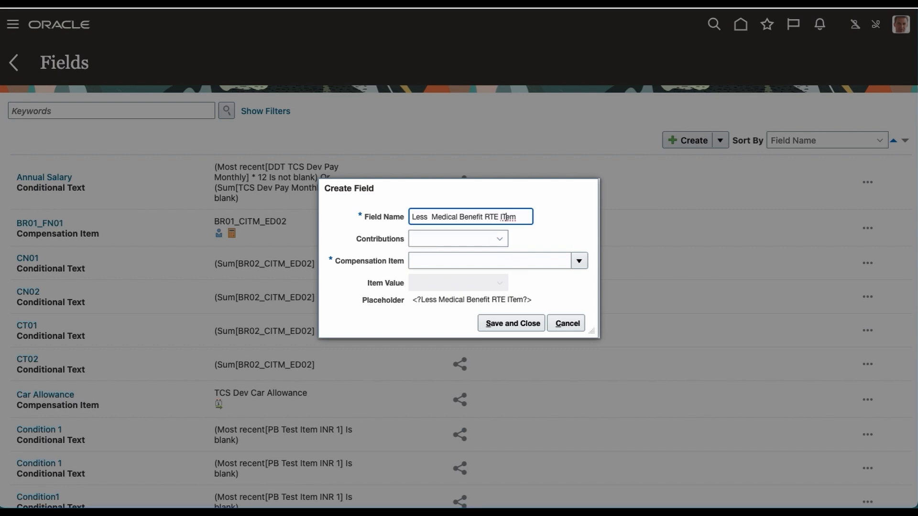
{"action": "key", "text": "Delete"}
{"action": "type", "text": "t"}
Step: Leave the field's contributions blank and search for "Less" to assign Less-Dental-Employer as its compensation item
{"action": "left_click", "coordinate": [448, 240]}
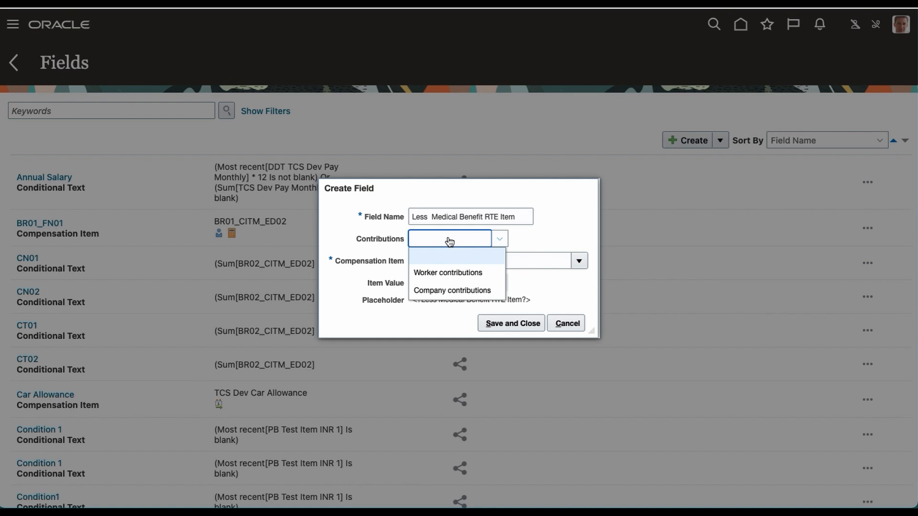
{"action": "left_click", "coordinate": [451, 239]}
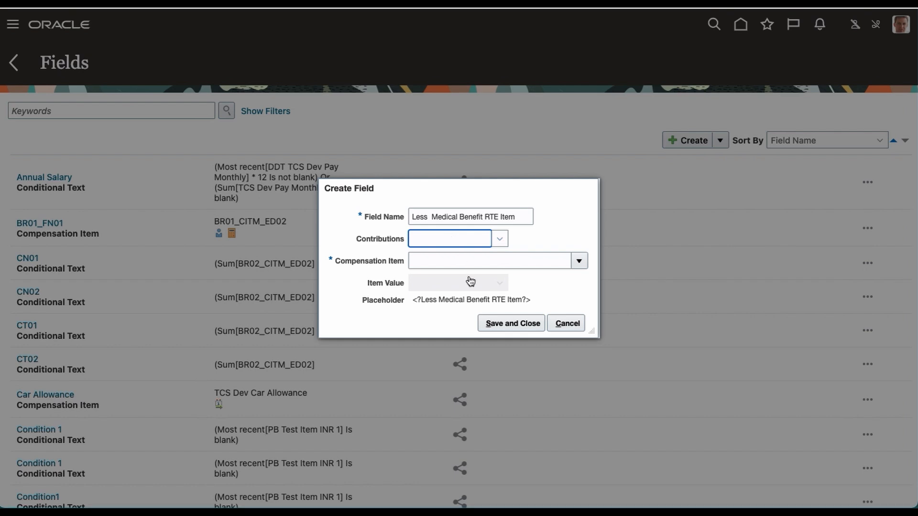
{"action": "left_click", "coordinate": [461, 261]}
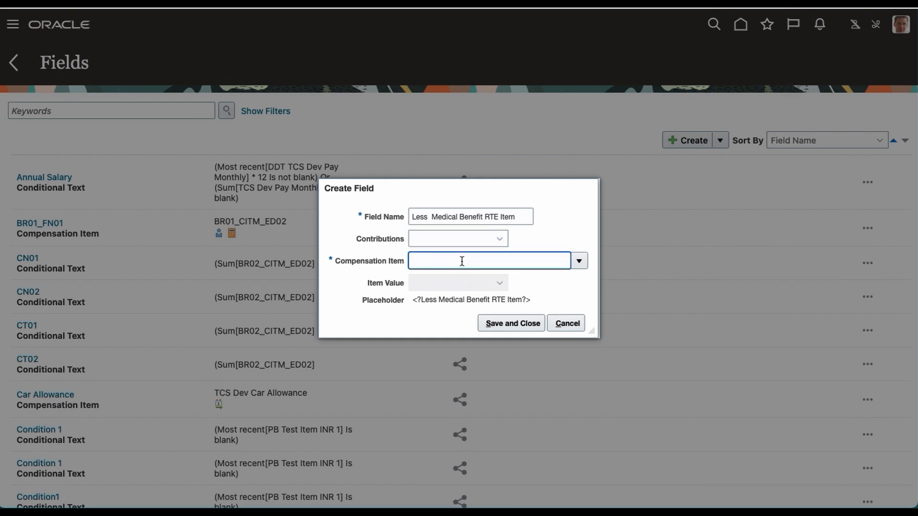
{"action": "type", "text": "Less"}
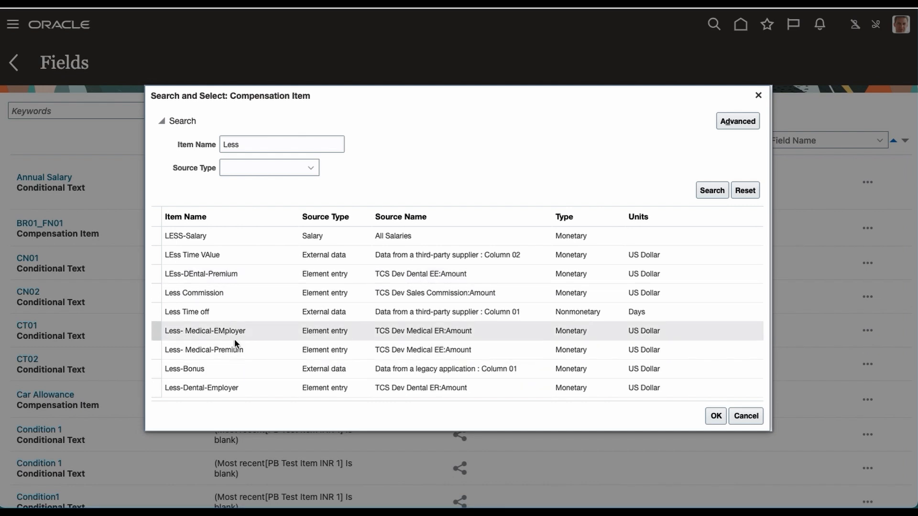
{"action": "scroll", "coordinate": [235, 342], "scroll_direction": "down", "scroll_amount": 1}
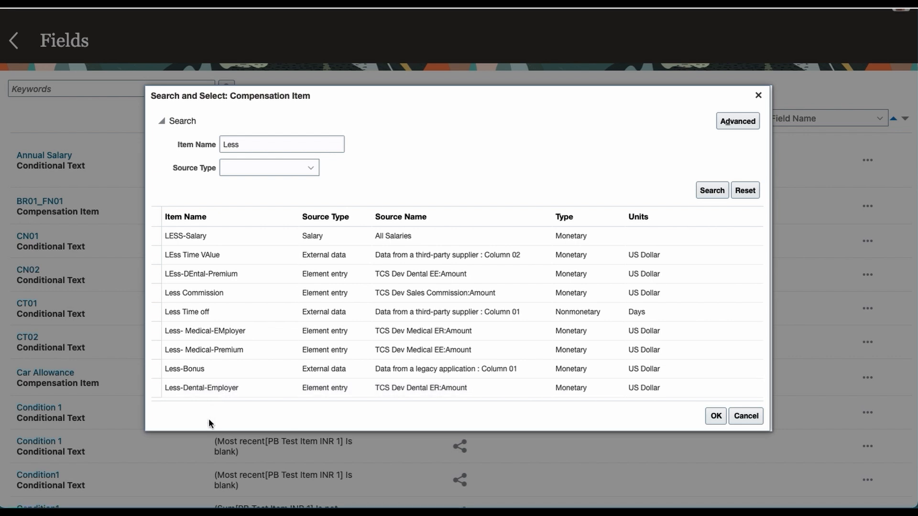
{"action": "left_click", "coordinate": [257, 389]}
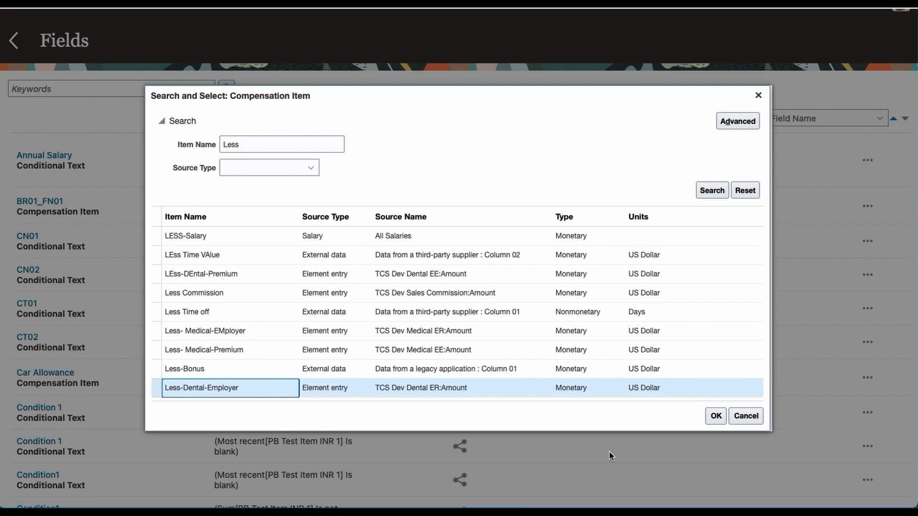
{"action": "left_click", "coordinate": [715, 416]}
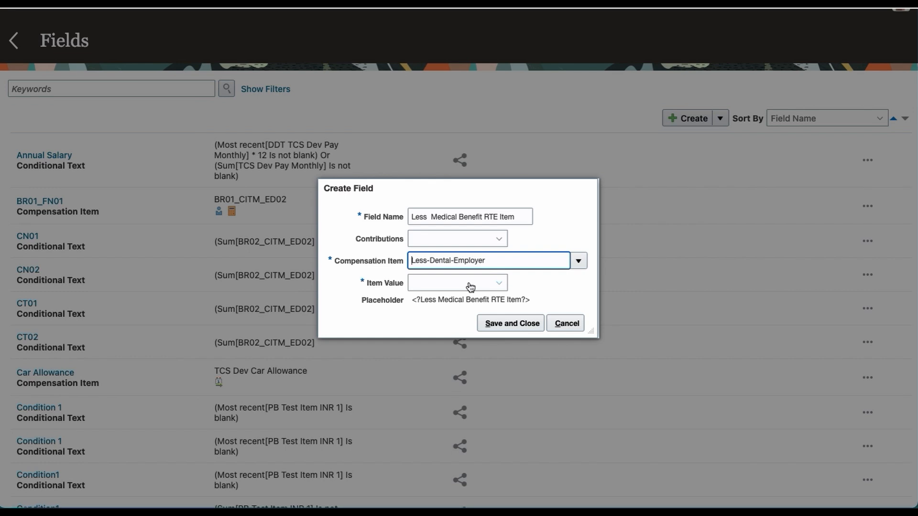
Step: Set the field's item value to Sum and save the new field
{"action": "left_click", "coordinate": [471, 286]}
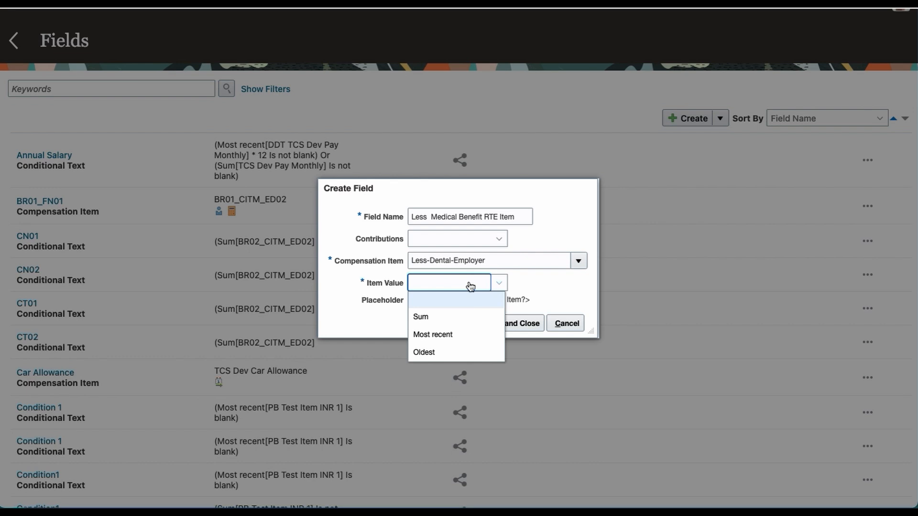
{"action": "left_click", "coordinate": [439, 316]}
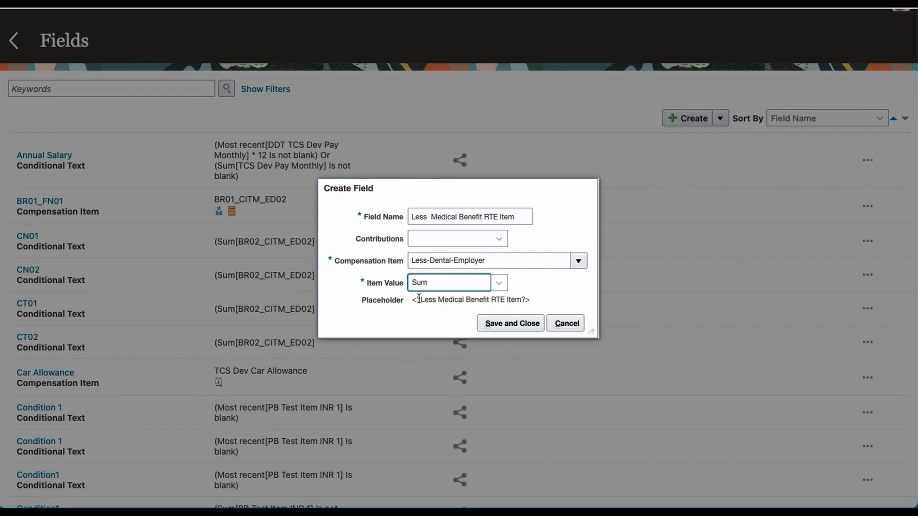
{"action": "left_click", "coordinate": [516, 325]}
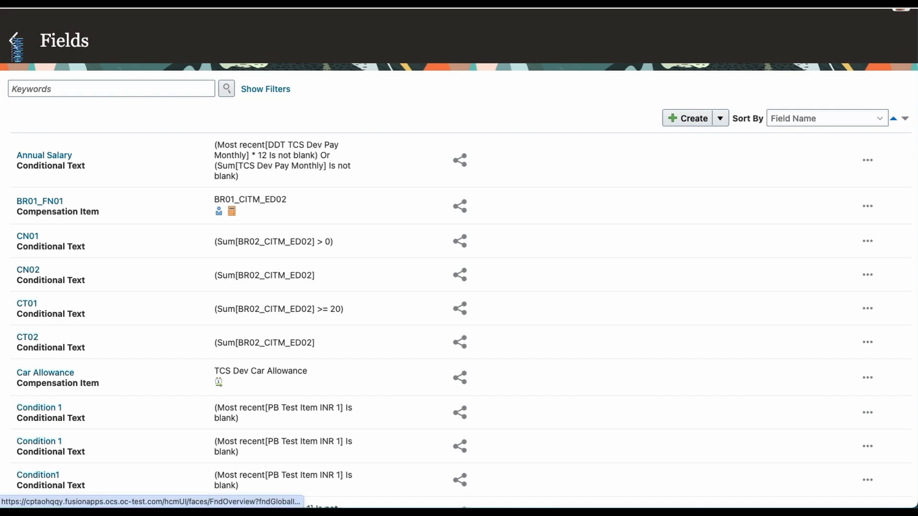
Step: Return to the Less Benefit descriptive text and add the line "Dental Item :" below the salary line, separated by blank lines
{"action": "left_click", "coordinate": [16, 40]}
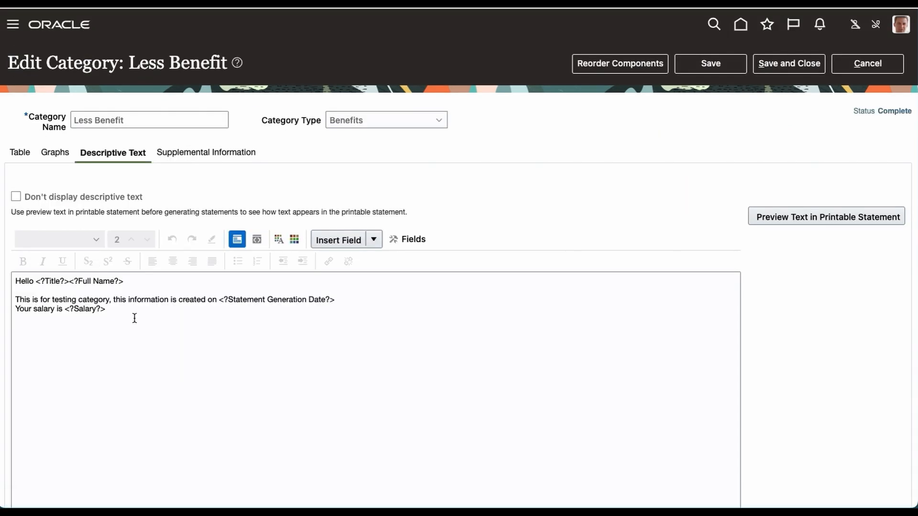
{"action": "left_click", "coordinate": [135, 318]}
{"action": "key", "text": "Return"}
{"action": "key", "text": "Return"}
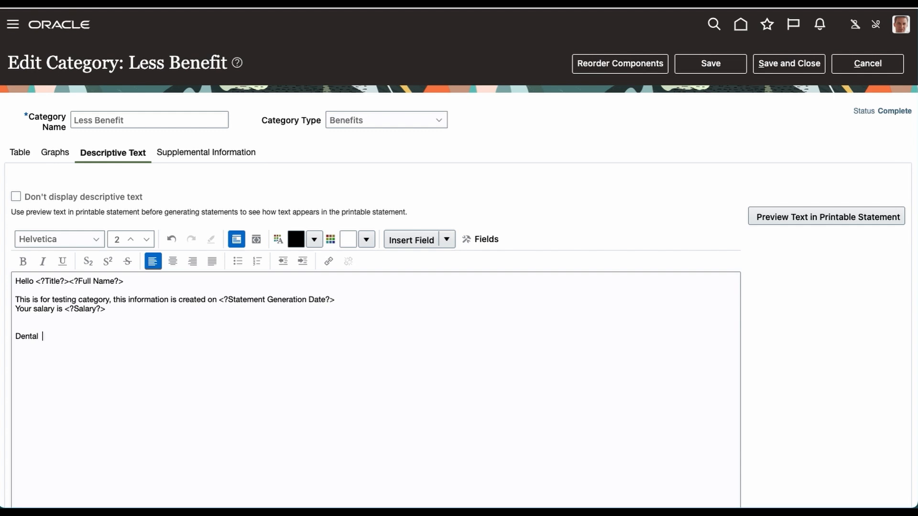
{"action": "type", "text": "Item :"}
Step: Insert the compensation item field "Less Medical Benefit RTE Item" after "Dental Item :" in the descriptive text
{"action": "left_click", "coordinate": [446, 239]}
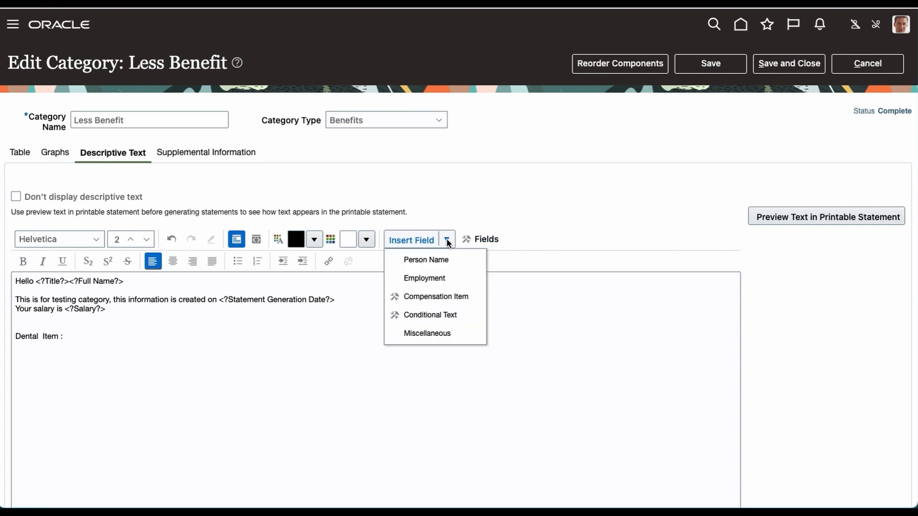
{"action": "left_click", "coordinate": [452, 297]}
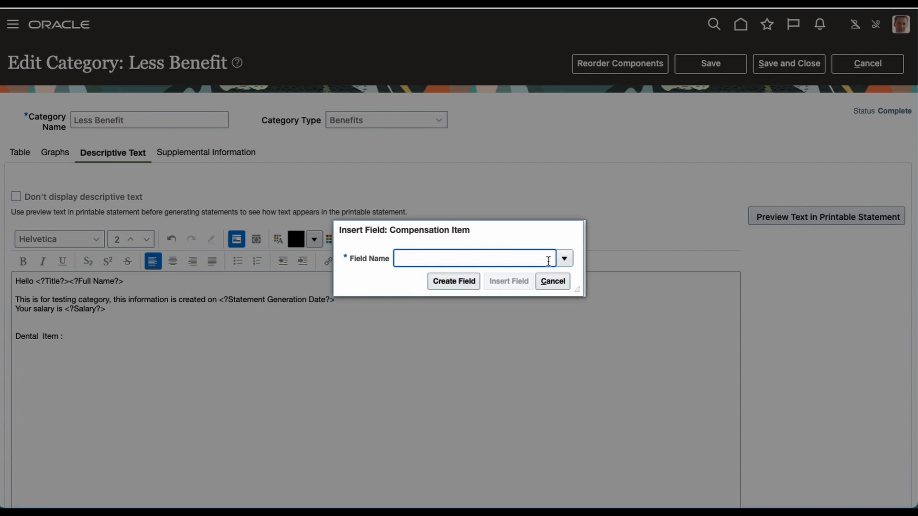
{"action": "type", "text": "Less"}
{"action": "key", "text": "Tab"}
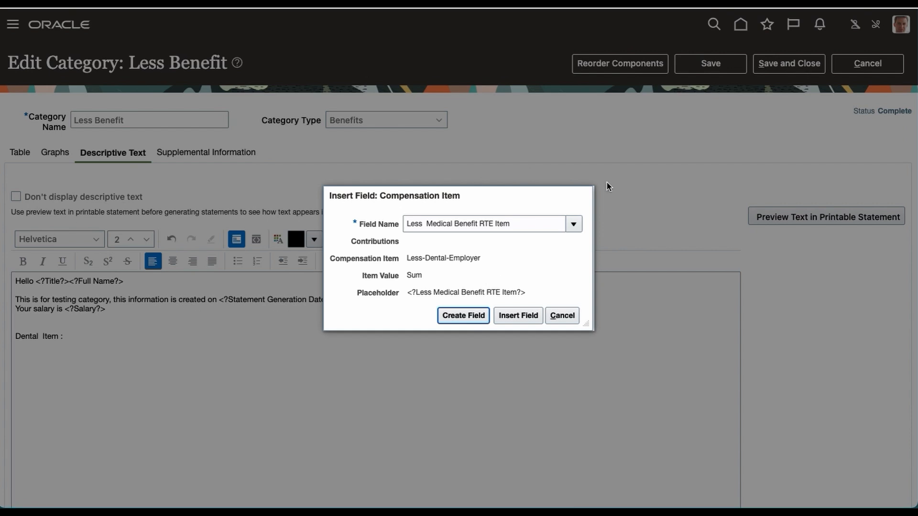
{"action": "left_click", "coordinate": [524, 317]}
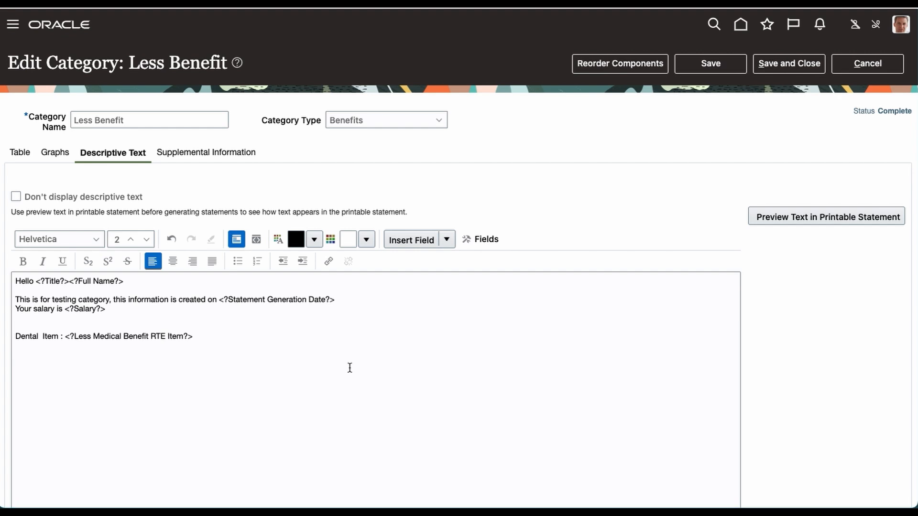
Step: Save the Less Benefit category and display its table of items
{"action": "left_click", "coordinate": [715, 70]}
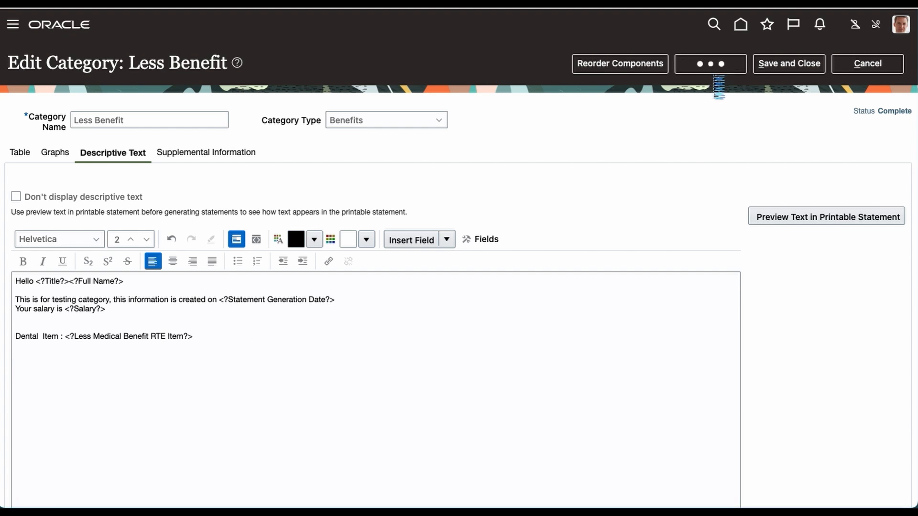
{"action": "left_click", "coordinate": [21, 153]}
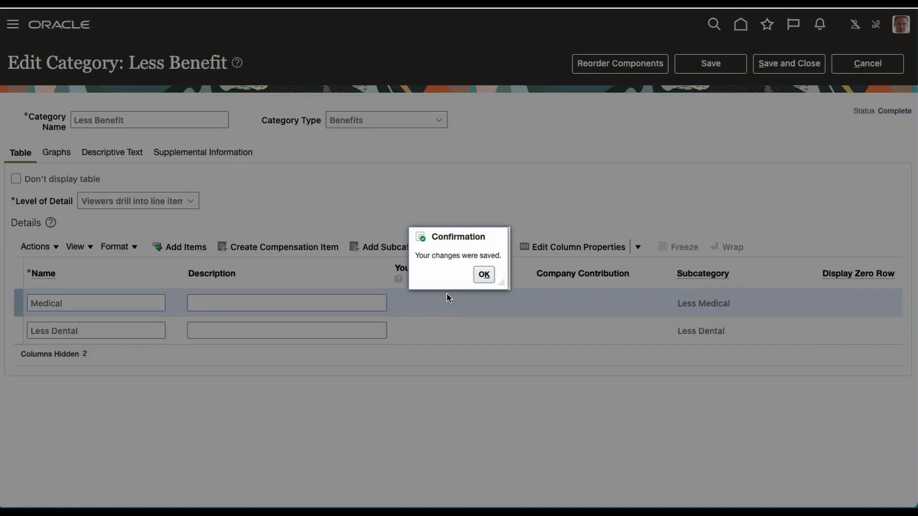
{"action": "left_click", "coordinate": [482, 275]}
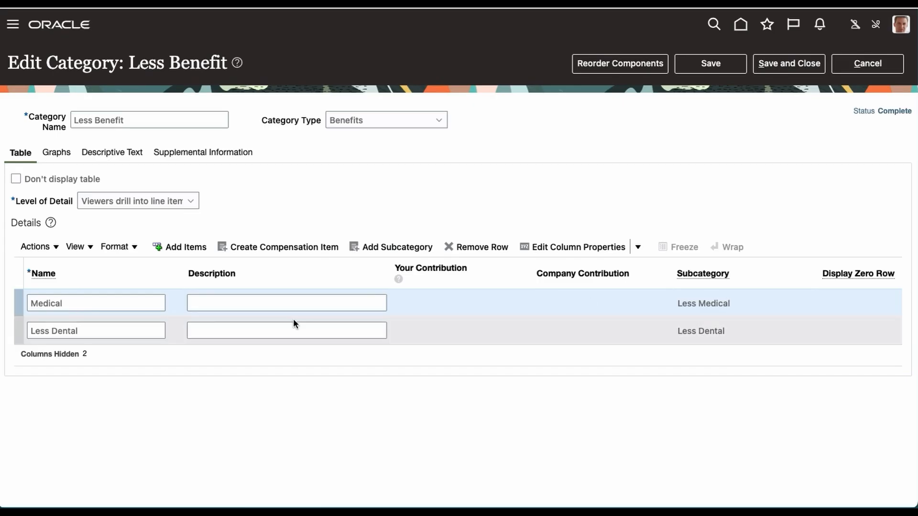
Step: Check the Medical row's name and subcategory, save the Less Benefit category again and return to the compensation categories list
{"action": "left_click", "coordinate": [138, 304]}
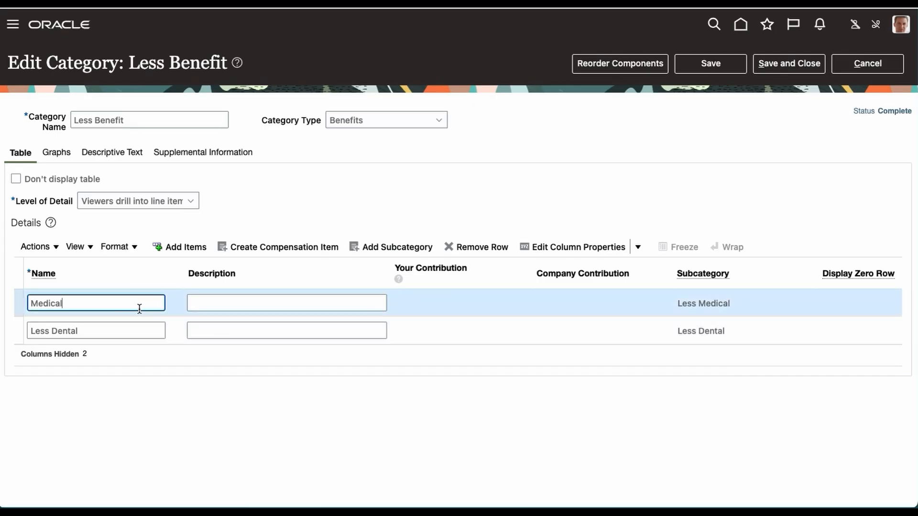
{"action": "left_click", "coordinate": [715, 305]}
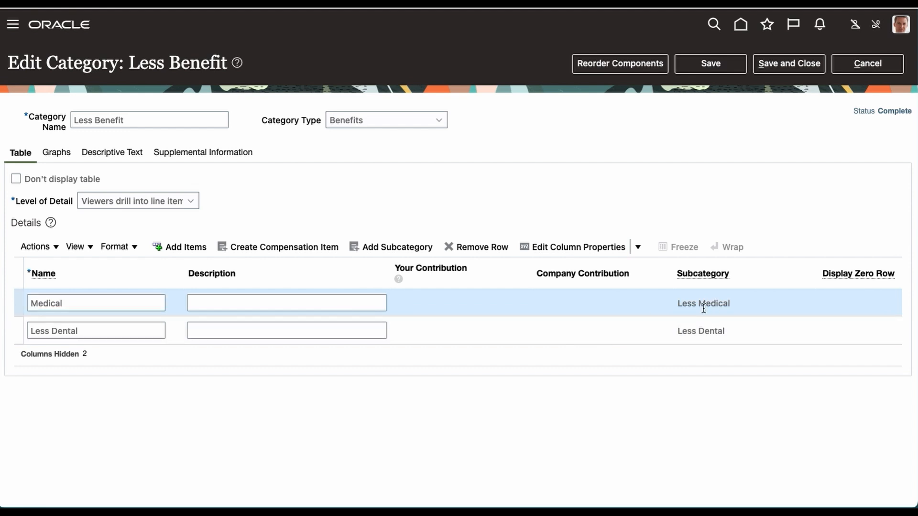
{"action": "left_click", "coordinate": [137, 300]}
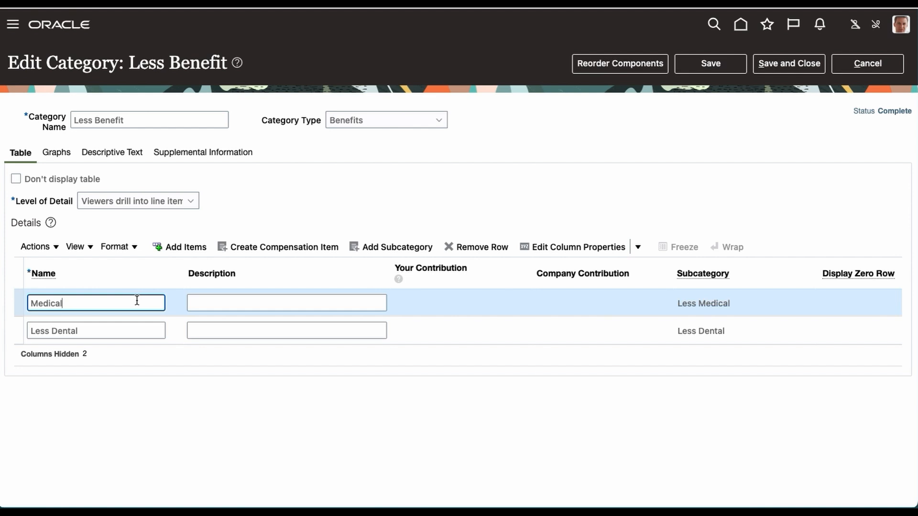
{"action": "left_click", "coordinate": [702, 67]}
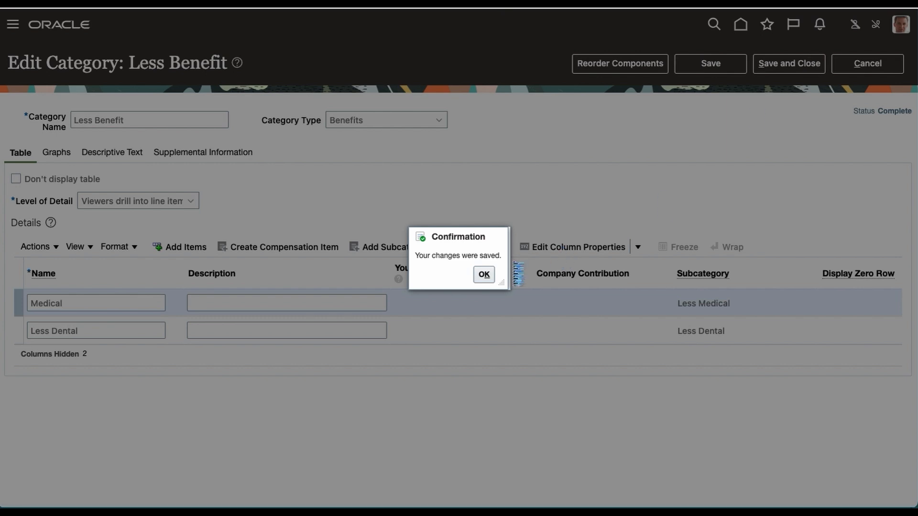
{"action": "left_click", "coordinate": [484, 274]}
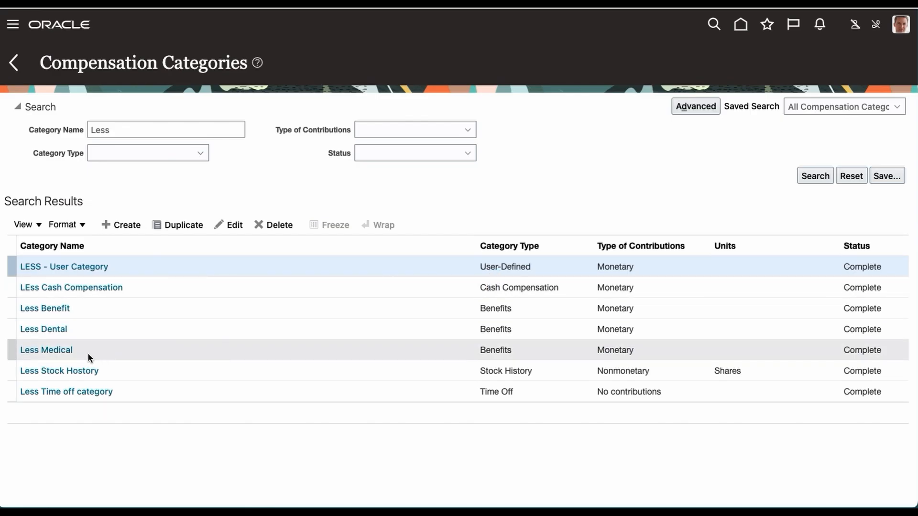
Step: Open the Less Medical category and examine the items assigned to the Medical row's Your Contribution and Company Contribution
{"action": "left_click", "coordinate": [65, 351]}
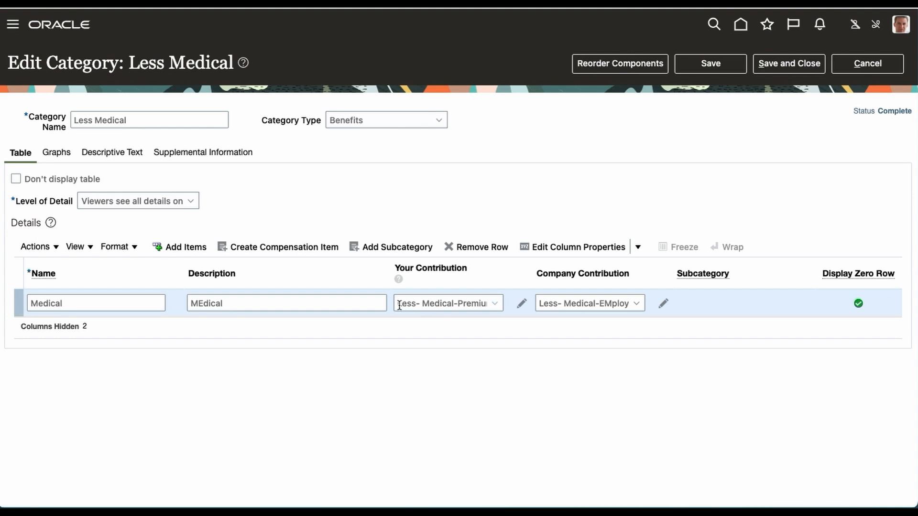
{"action": "left_click_drag", "start_coordinate": [399, 306], "coordinate": [507, 314]}
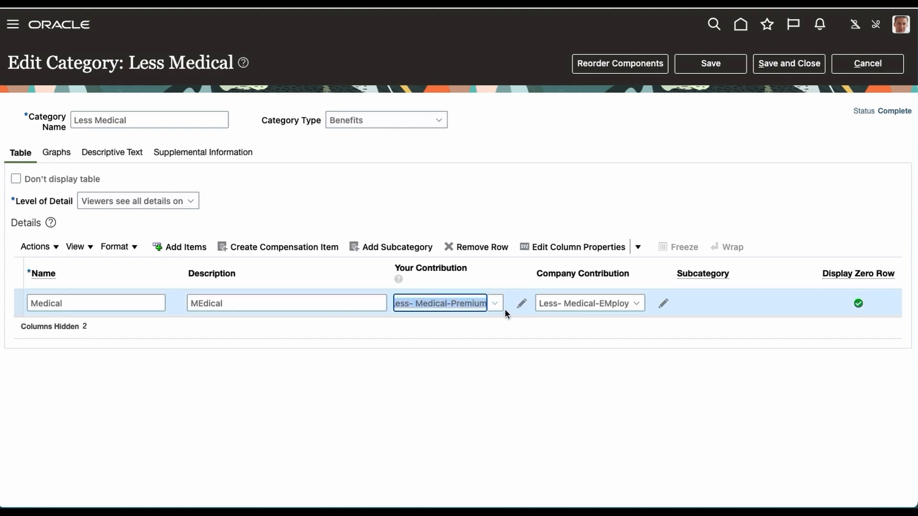
{"action": "left_click", "coordinate": [538, 304]}
{"action": "left_click_drag", "start_coordinate": [538, 304], "coordinate": [630, 310]}
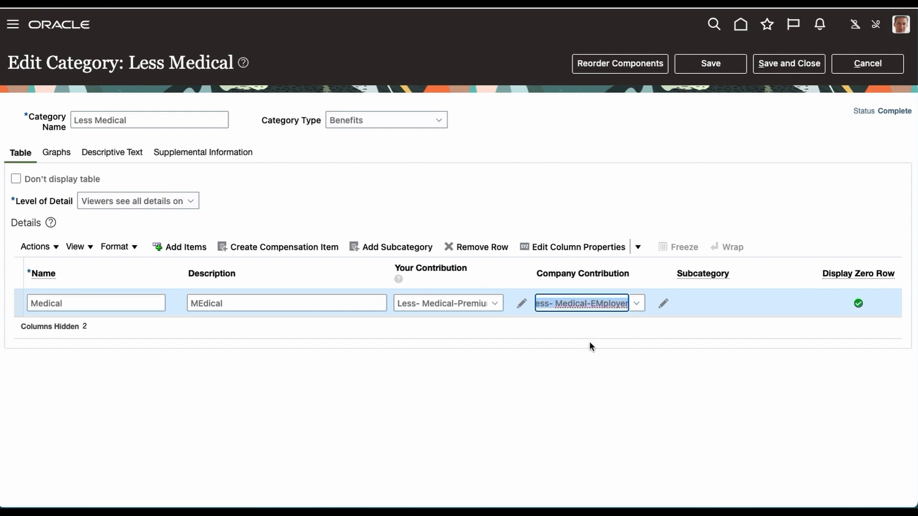
Step: Add the line "This is the test for Contribution item:" below the existing sentence in the Less Medical descriptive text
{"action": "left_click", "coordinate": [135, 167]}
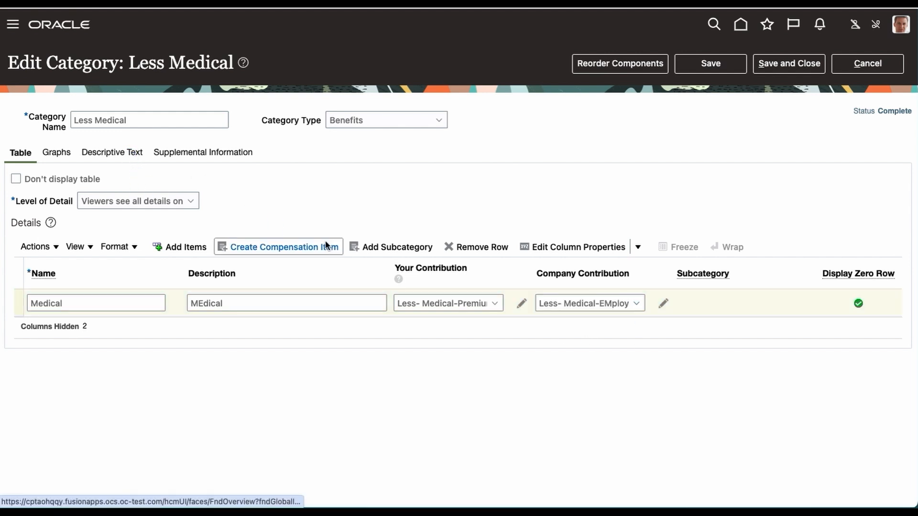
{"action": "left_click", "coordinate": [136, 160]}
{"action": "left_click", "coordinate": [178, 285]}
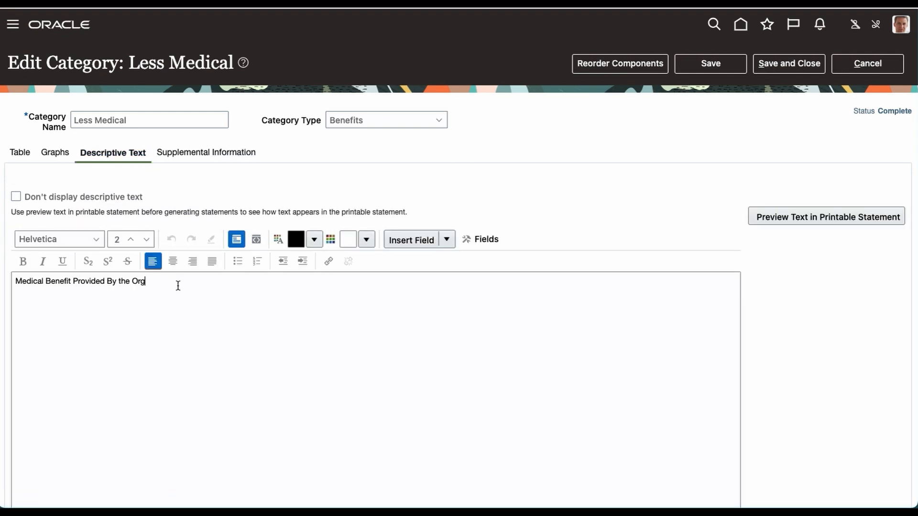
{"action": "key", "text": "Return"}
{"action": "type", "text": "This is the test for Con"}
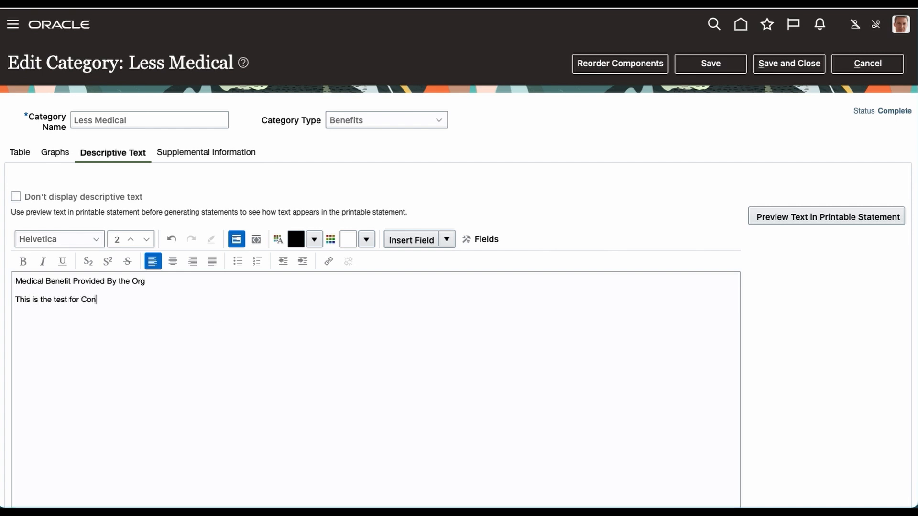
{"action": "type", "text": "tribution item:"}
Step: Create a new compensation item field from the Fields page and name it "LESS Medical RTE ITem"
{"action": "left_click", "coordinate": [498, 239]}
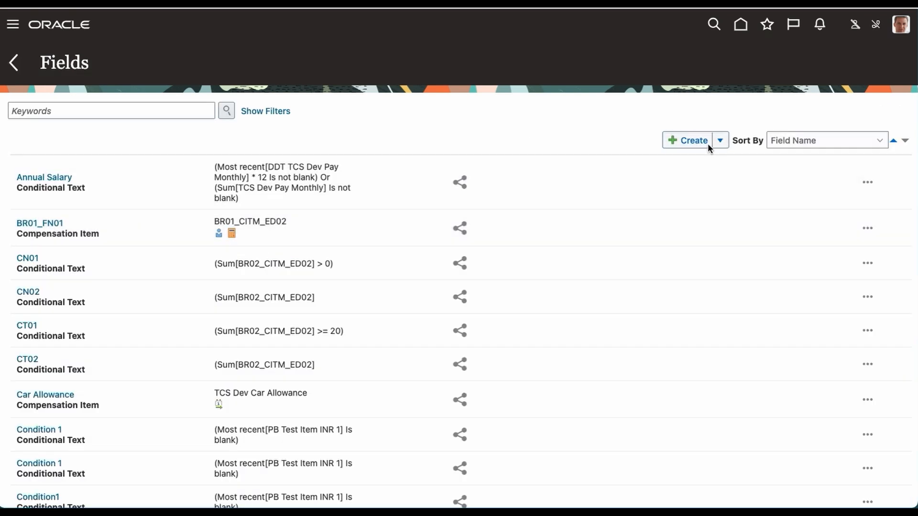
{"action": "left_click", "coordinate": [720, 140]}
{"action": "left_click", "coordinate": [721, 161]}
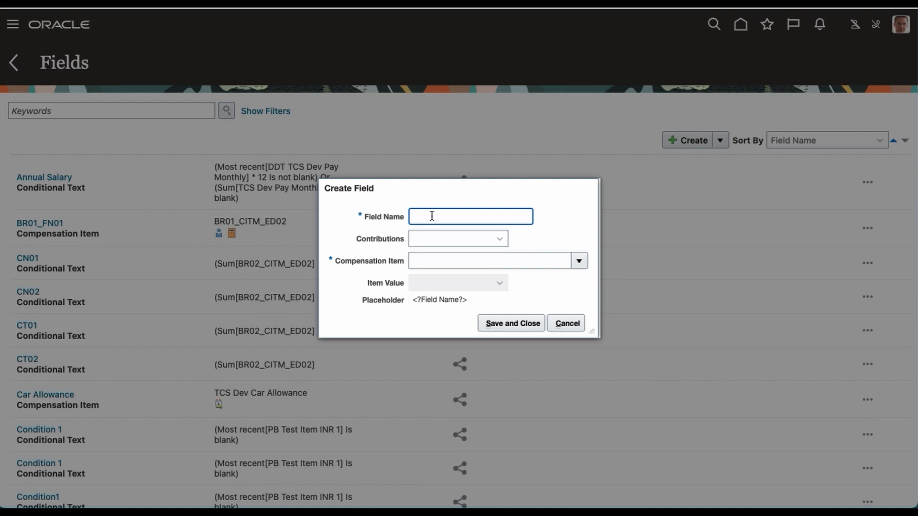
{"action": "type", "text": "LESS  MEDICAM"}
{"action": "key", "text": "BackSpace"}
{"action": "key", "text": "BackSpace"}
{"action": "key", "text": "BackSpace"}
{"action": "key", "text": "BackSpace"}
{"action": "key", "text": "BackSpace"}
{"action": "type", "text": "edical RTE ITem"}
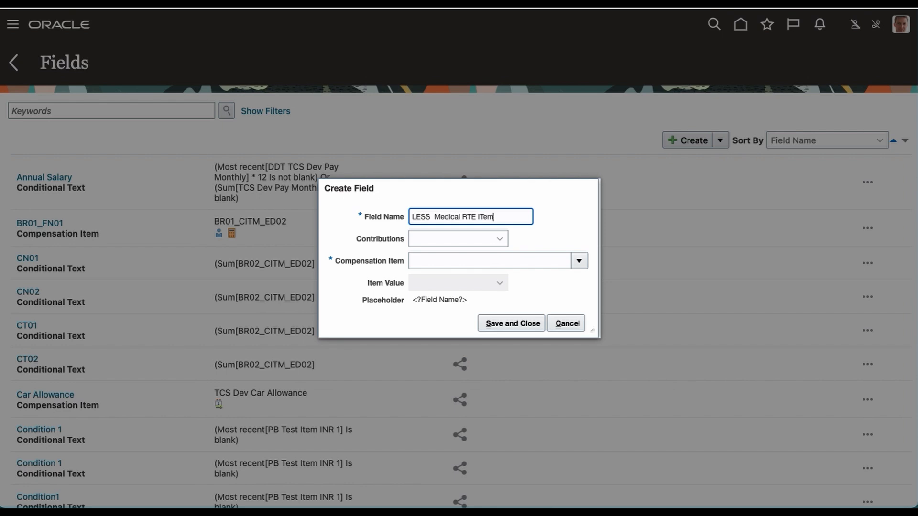
Step: Set the field's contributions to Worker contributions and search for "Less" to assign Less- Medical-EMployer as its compensation item
{"action": "left_click", "coordinate": [493, 240]}
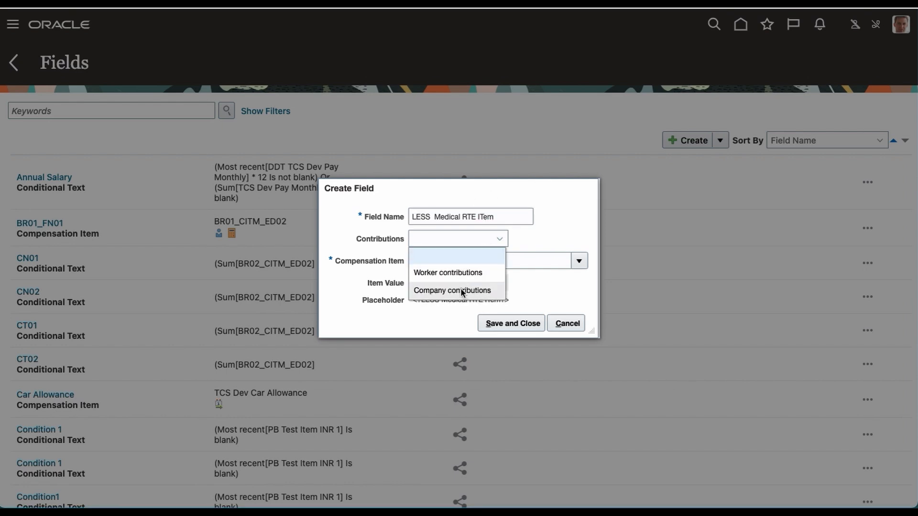
{"action": "left_click", "coordinate": [463, 273]}
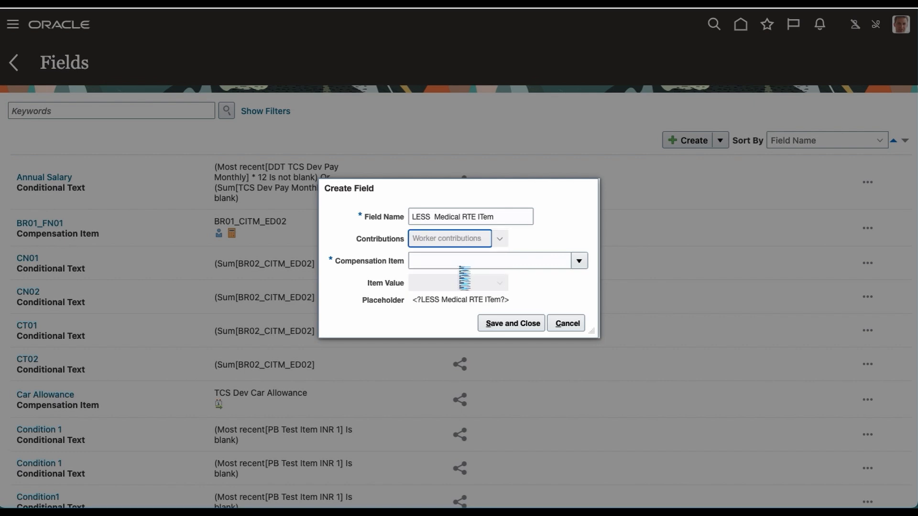
{"action": "left_click", "coordinate": [471, 265]}
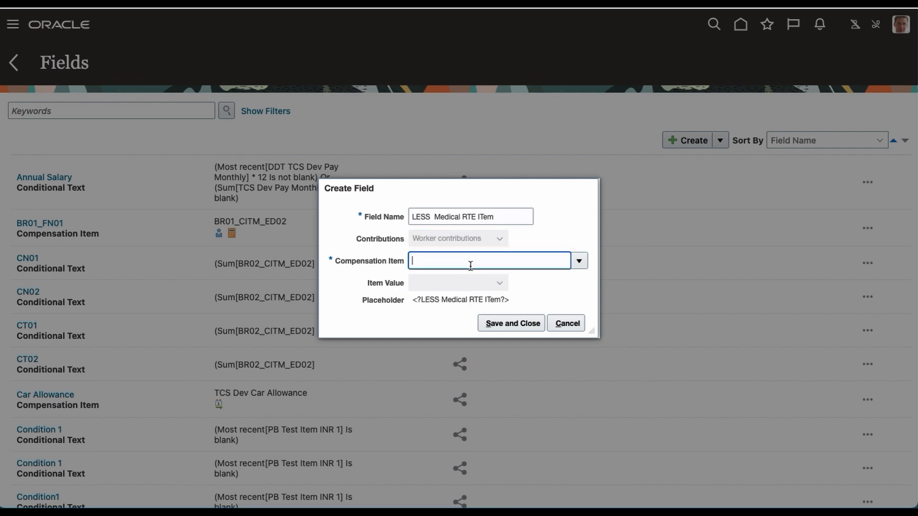
{"action": "type", "text": "Less M"}
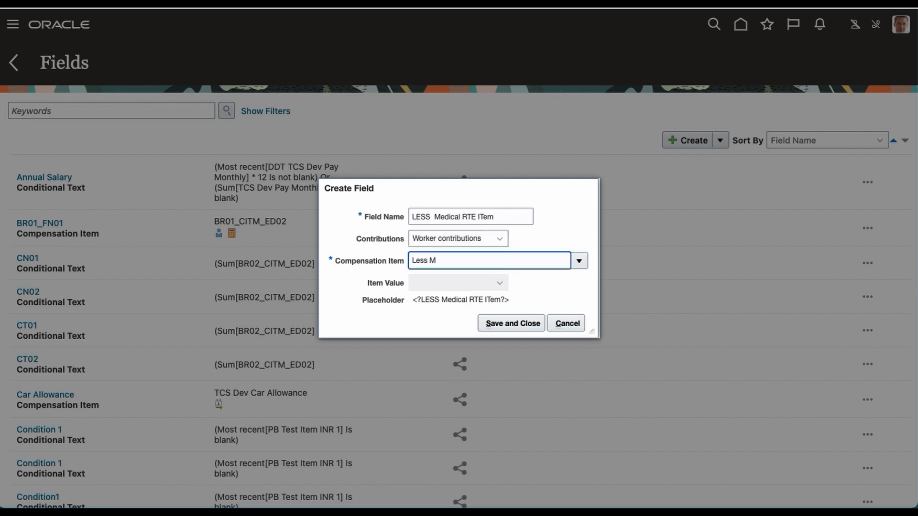
{"action": "key", "text": "Tab"}
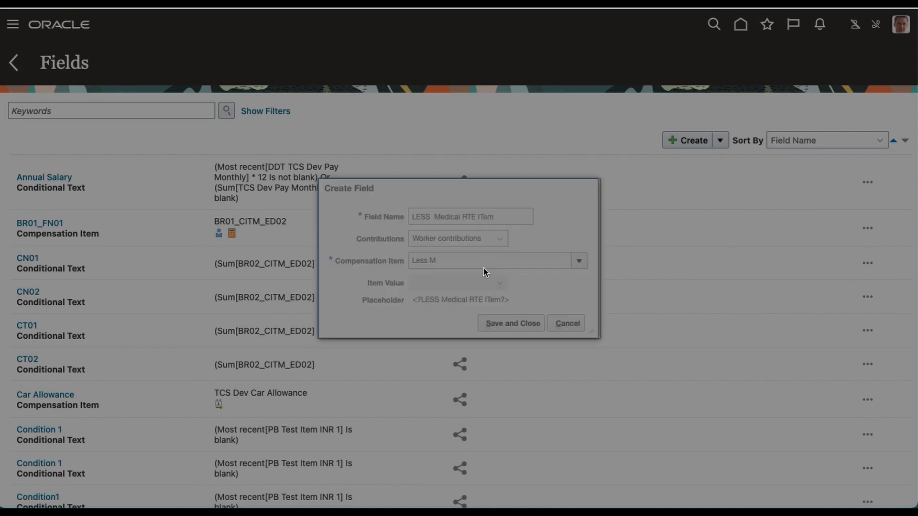
{"action": "left_click", "coordinate": [289, 227]}
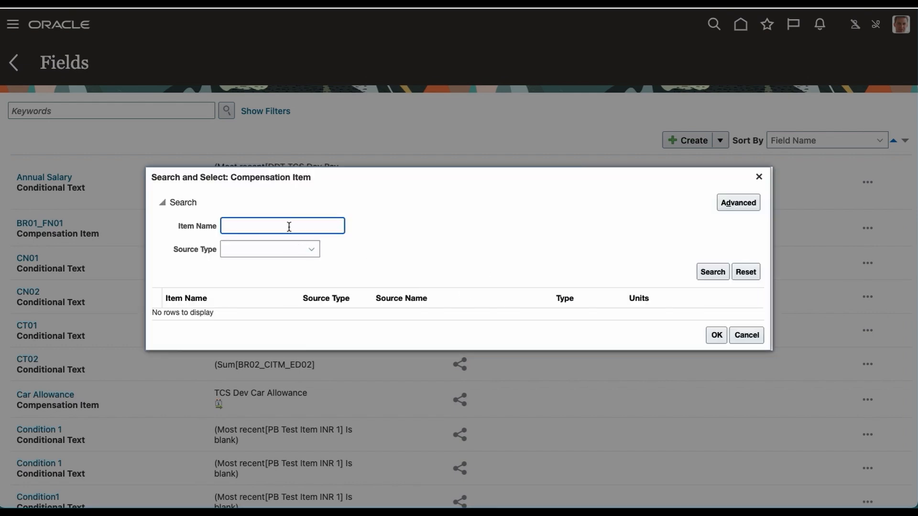
{"action": "type", "text": "Less"}
{"action": "left_click", "coordinate": [712, 272]}
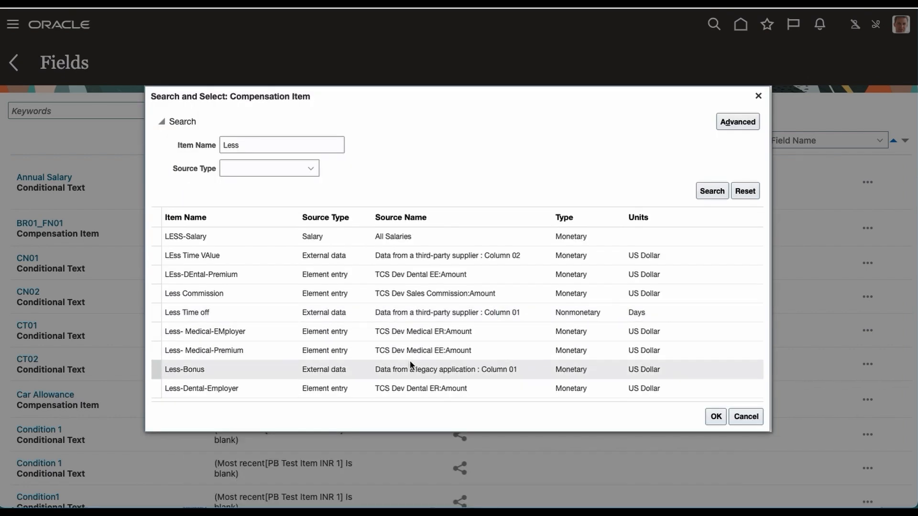
{"action": "left_click", "coordinate": [230, 332]}
{"action": "left_click", "coordinate": [714, 422]}
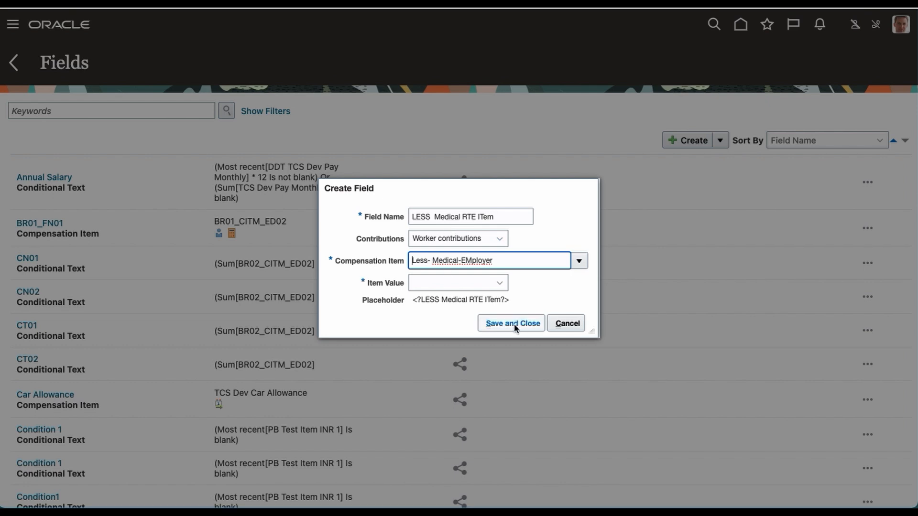
Step: Set the item value of the LESS Medical RTE ITem field to Sum and save it
{"action": "left_click", "coordinate": [499, 283]}
{"action": "left_click", "coordinate": [447, 317]}
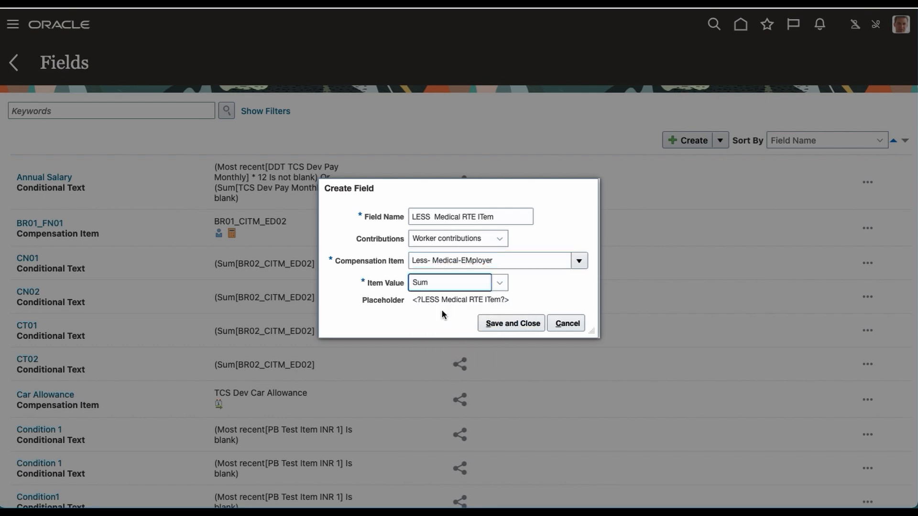
{"action": "left_click", "coordinate": [510, 324]}
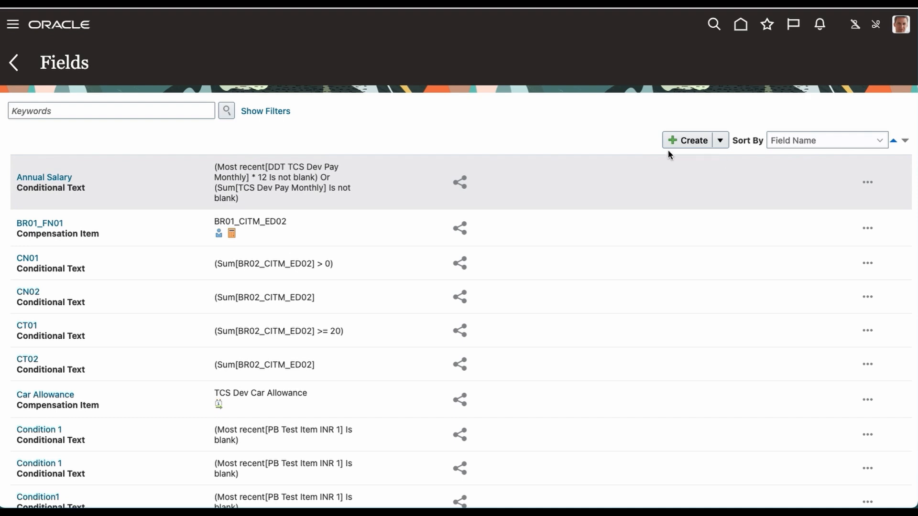
Step: Search the Fields page for "Less"
{"action": "left_click", "coordinate": [88, 109]}
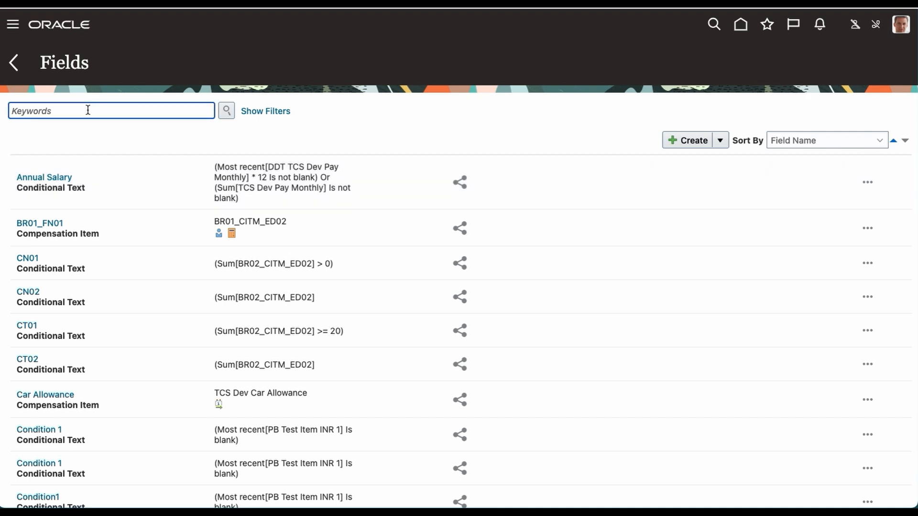
{"action": "type", "text": "Less"}
{"action": "left_click", "coordinate": [233, 115]}
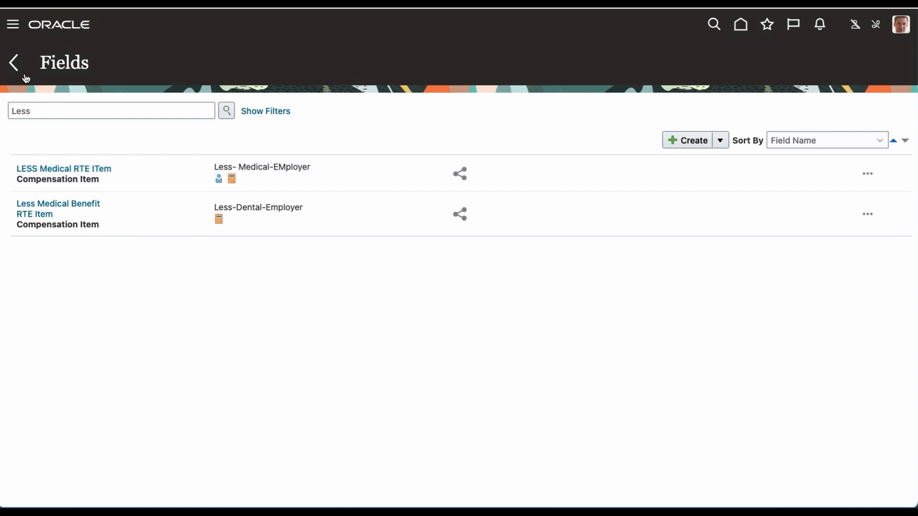
Step: Insert the LESS Medical RTE ITem compensation item field after "This is the test for Contribution item:" in the Less Medical descriptive text
{"action": "left_click", "coordinate": [14, 63]}
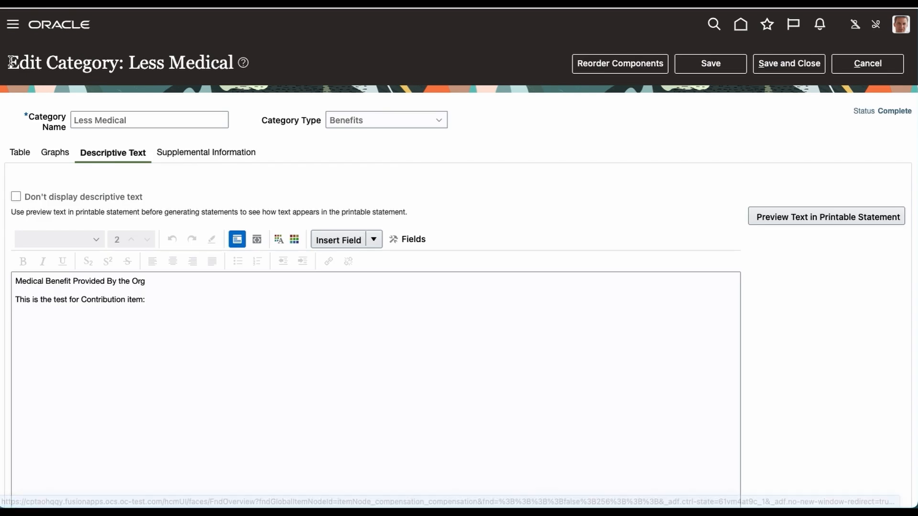
{"action": "left_click", "coordinate": [207, 299]}
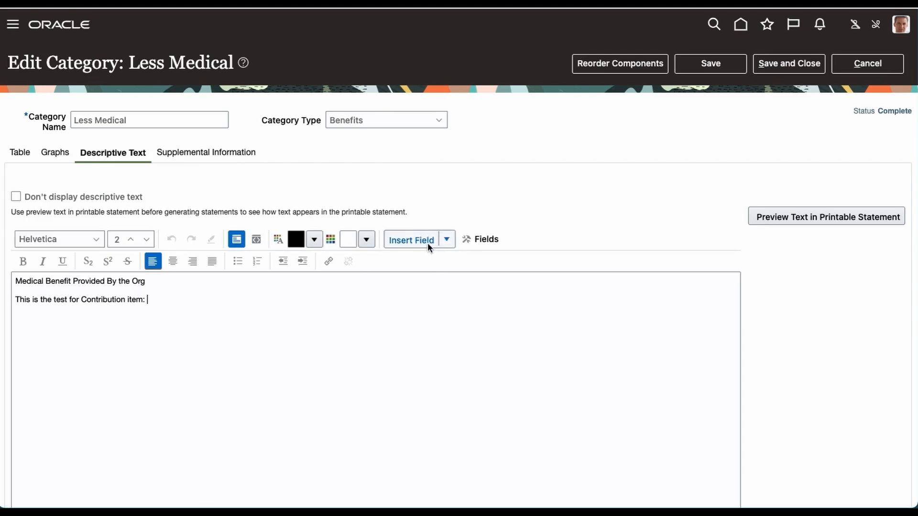
{"action": "left_click", "coordinate": [446, 240]}
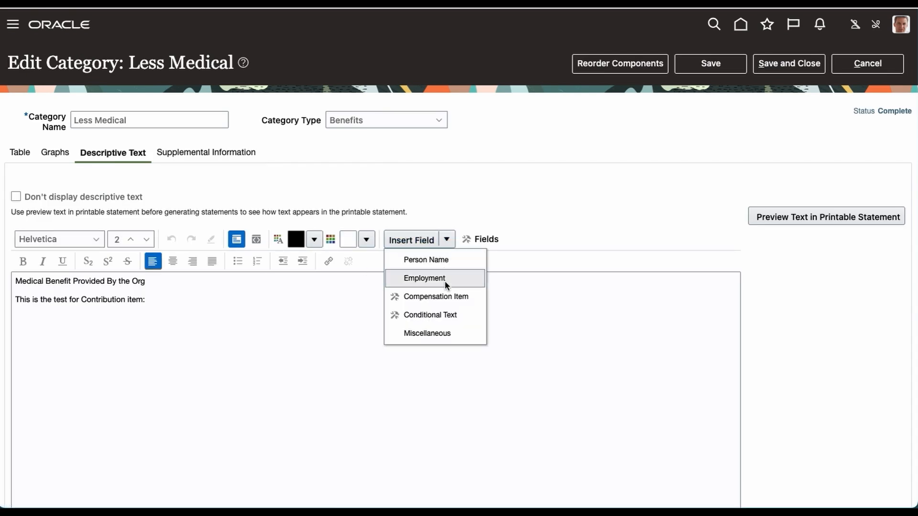
{"action": "left_click", "coordinate": [445, 296]}
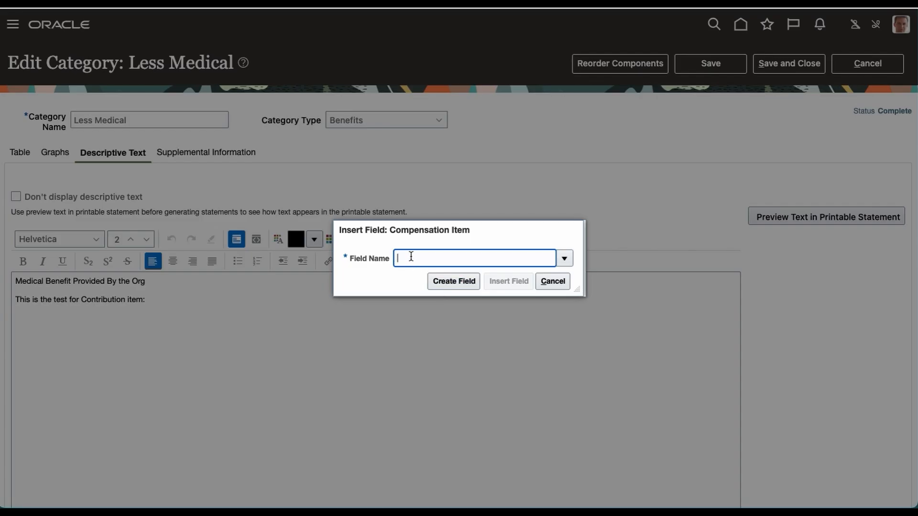
{"action": "type", "text": "Less"}
{"action": "key", "text": "Tab"}
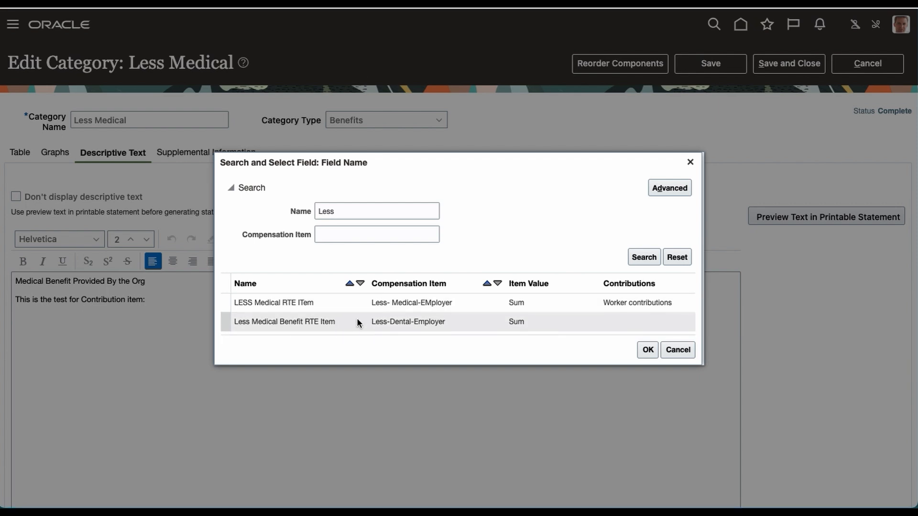
{"action": "left_click", "coordinate": [342, 302]}
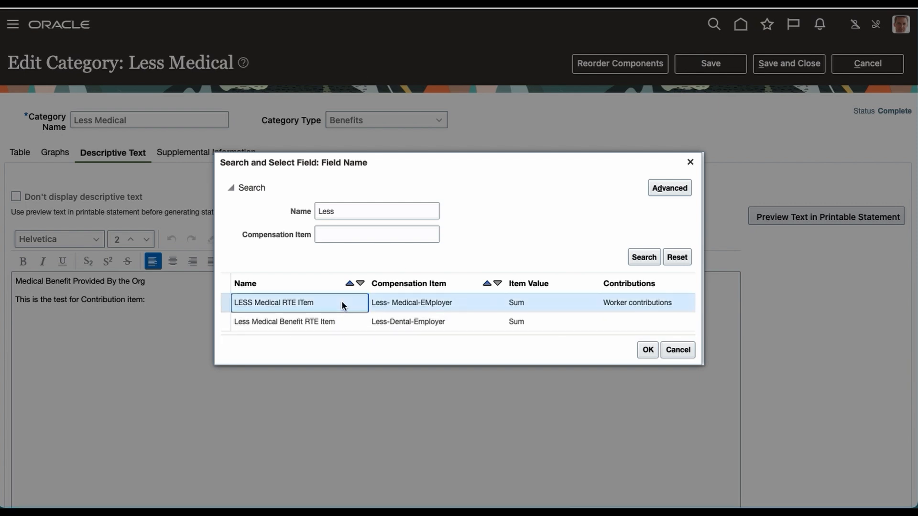
{"action": "left_click", "coordinate": [648, 351]}
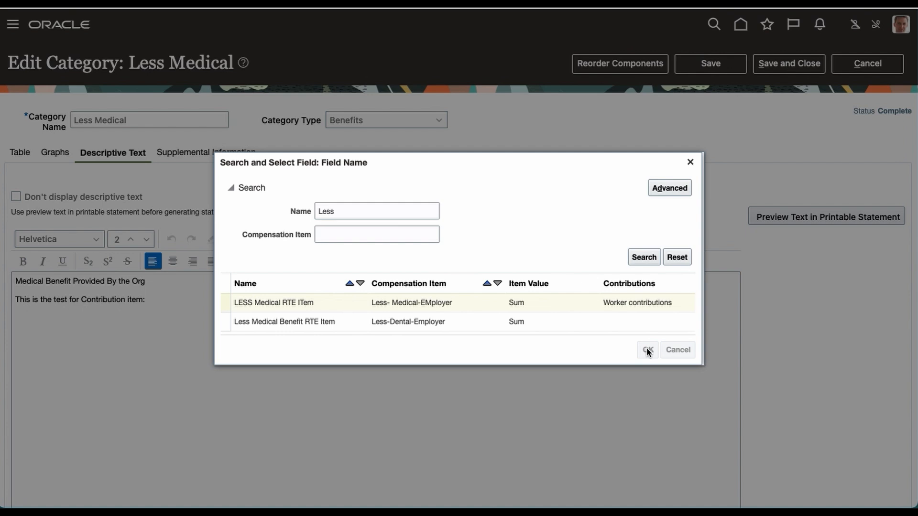
{"action": "left_click", "coordinate": [519, 316]}
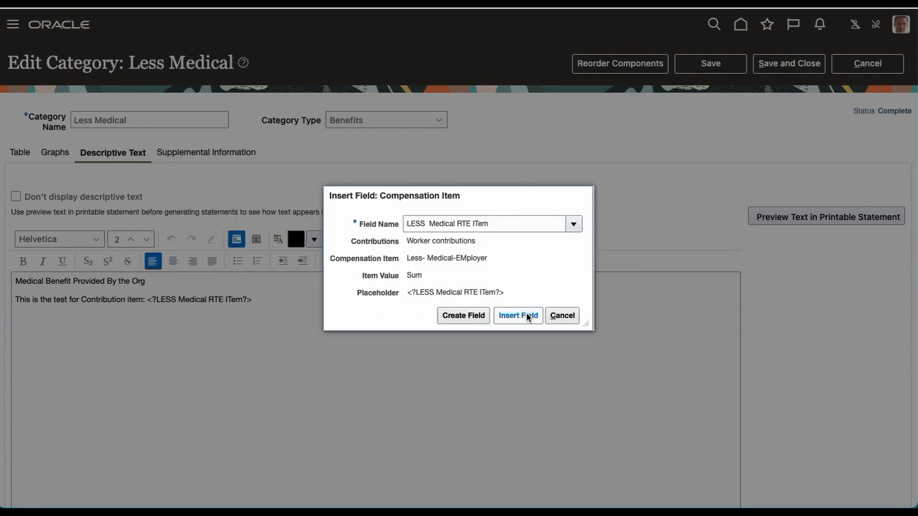
{"action": "left_click", "coordinate": [562, 316]}
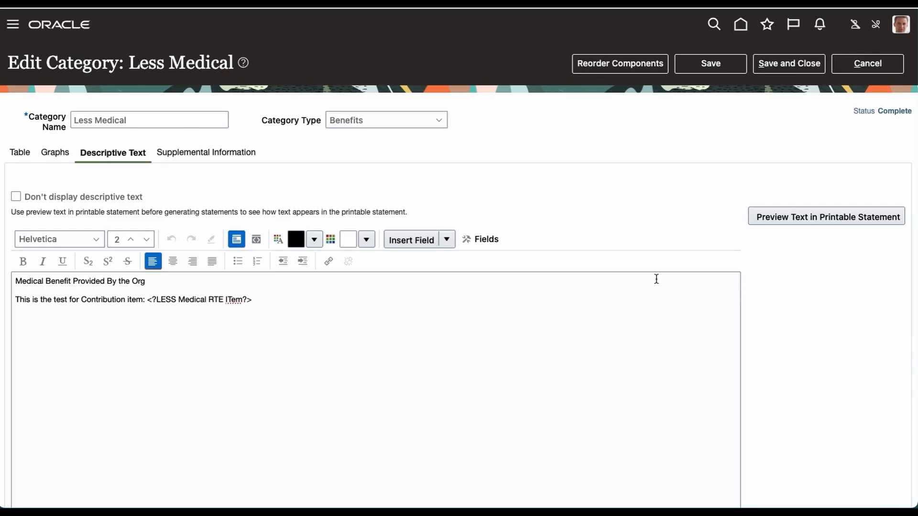
Step: Save the Less Medical category and close it to return to the Compensation Categories list
{"action": "left_click", "coordinate": [705, 67]}
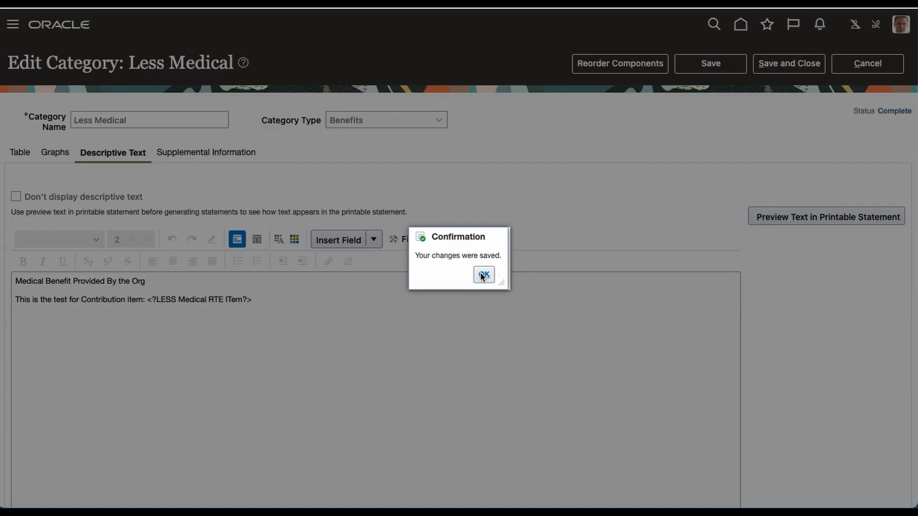
{"action": "left_click", "coordinate": [496, 275]}
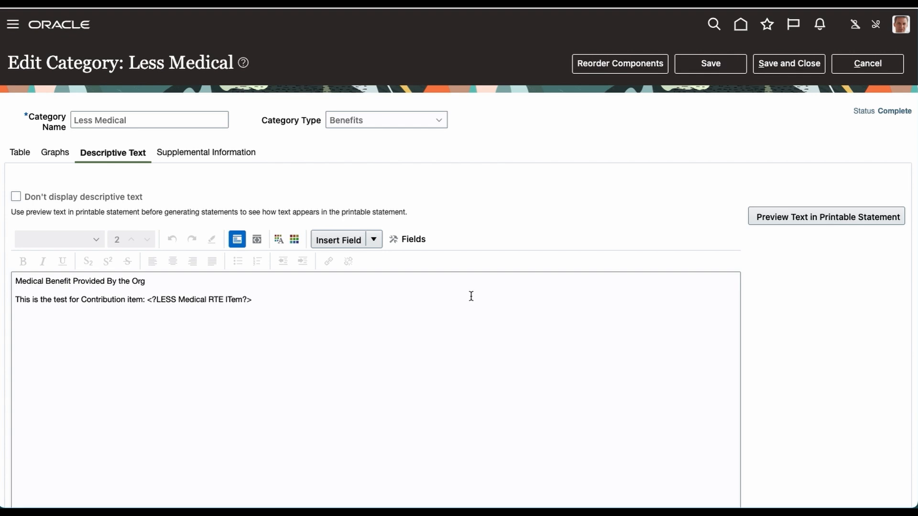
{"action": "left_click", "coordinate": [777, 70]}
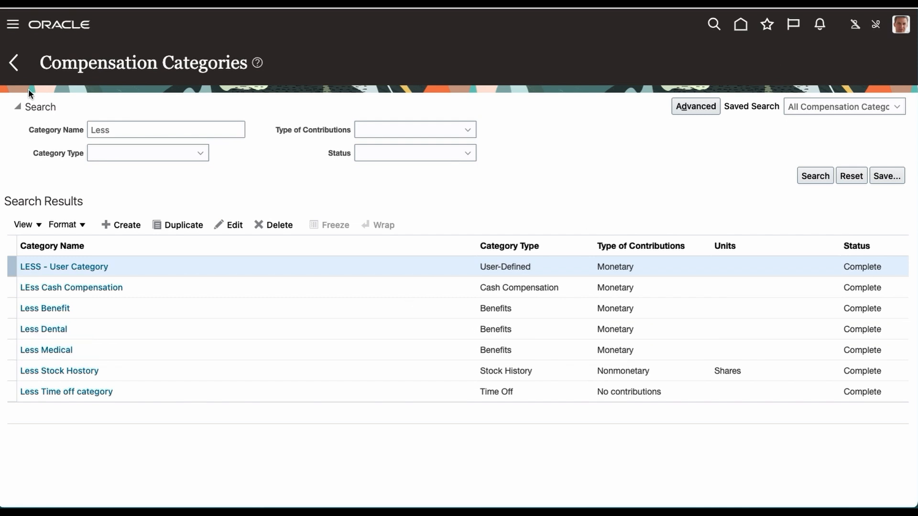
Step: Open the Generate Statements task under Total Compensation Statements and choose LESS - Statement as the statement definition
{"action": "left_click", "coordinate": [14, 66]}
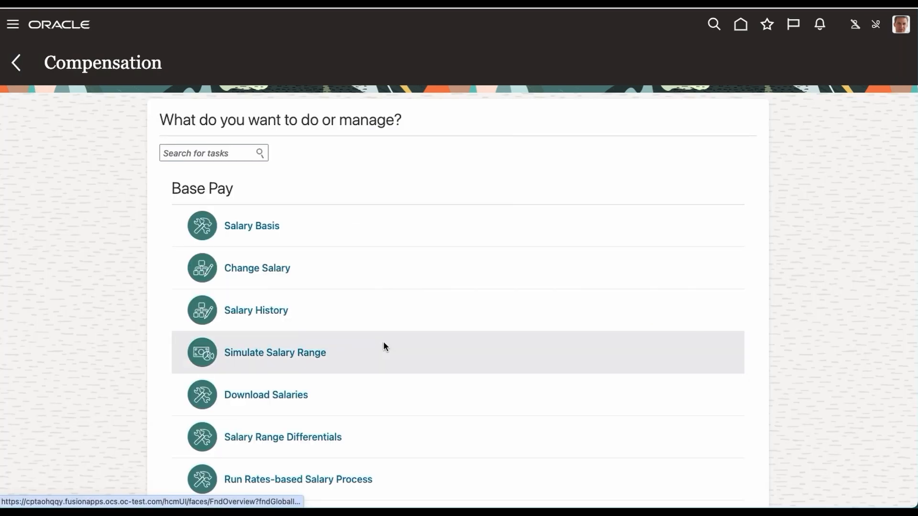
{"action": "scroll", "coordinate": [384, 344], "scroll_direction": "down", "scroll_amount": 10}
{"action": "scroll", "coordinate": [384, 345], "scroll_direction": "down", "scroll_amount": 4}
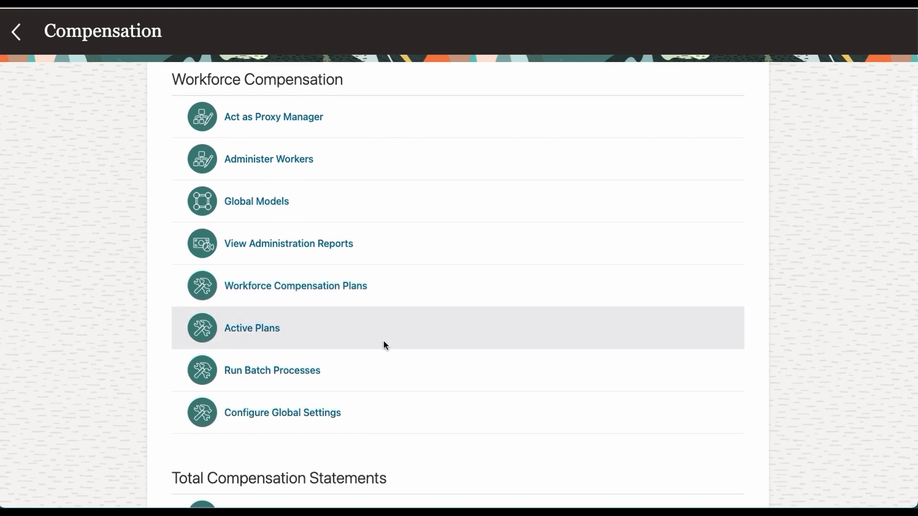
{"action": "scroll", "coordinate": [384, 344], "scroll_direction": "down", "scroll_amount": 4}
{"action": "scroll", "coordinate": [302, 377], "scroll_direction": "down", "scroll_amount": 2}
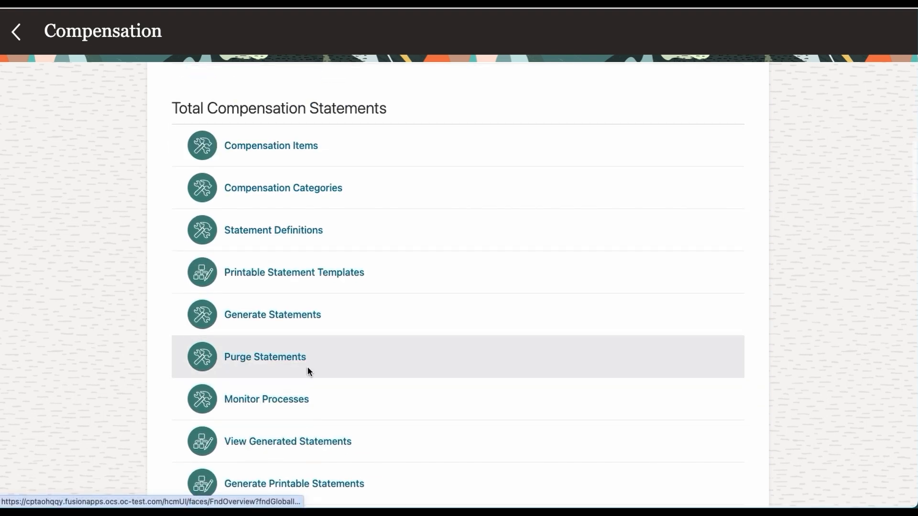
{"action": "left_click", "coordinate": [301, 330]}
{"action": "left_click", "coordinate": [327, 262]}
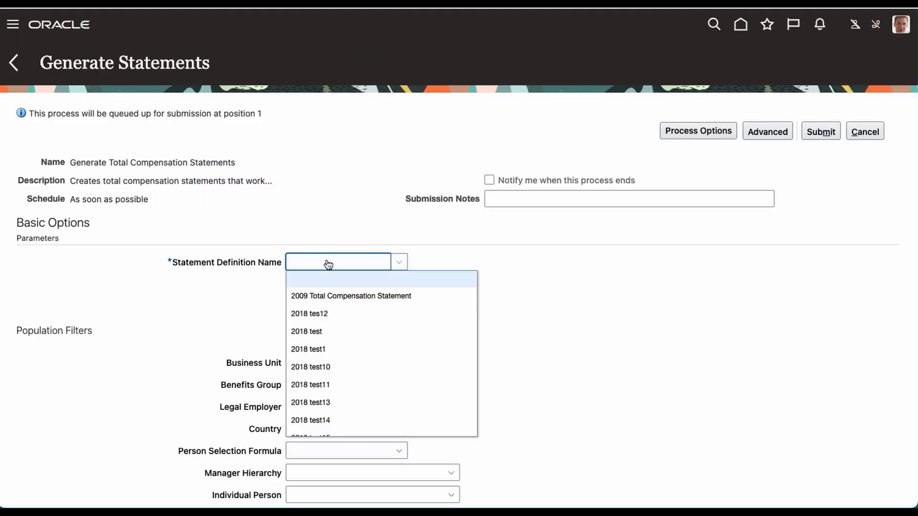
{"action": "key", "text": "l"}
{"action": "key", "text": "Tab"}
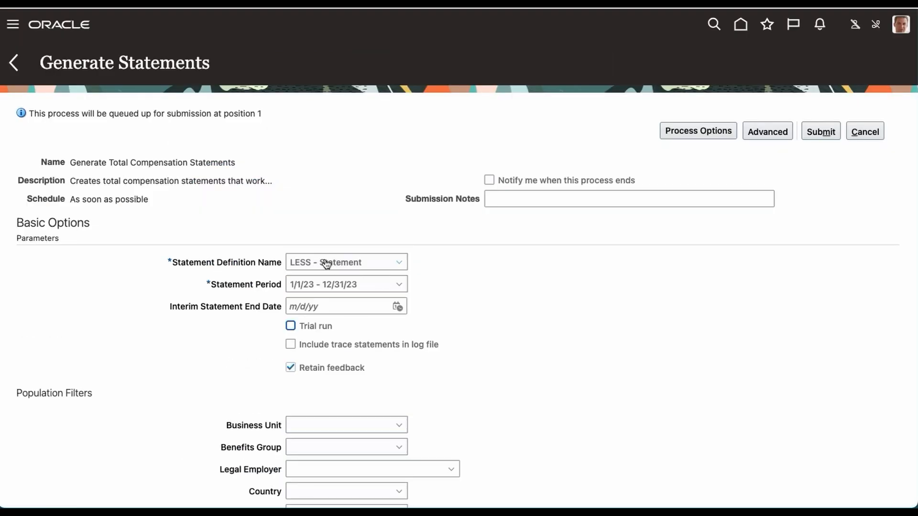
Step: Limit the statement run to the individual worker by name and submit it without reviewing the parameters
{"action": "scroll", "coordinate": [325, 262], "scroll_direction": "down", "scroll_amount": 2}
{"action": "left_click", "coordinate": [319, 494]}
{"action": "type", "text": "Tabb"}
{"action": "key", "text": "Tab"}
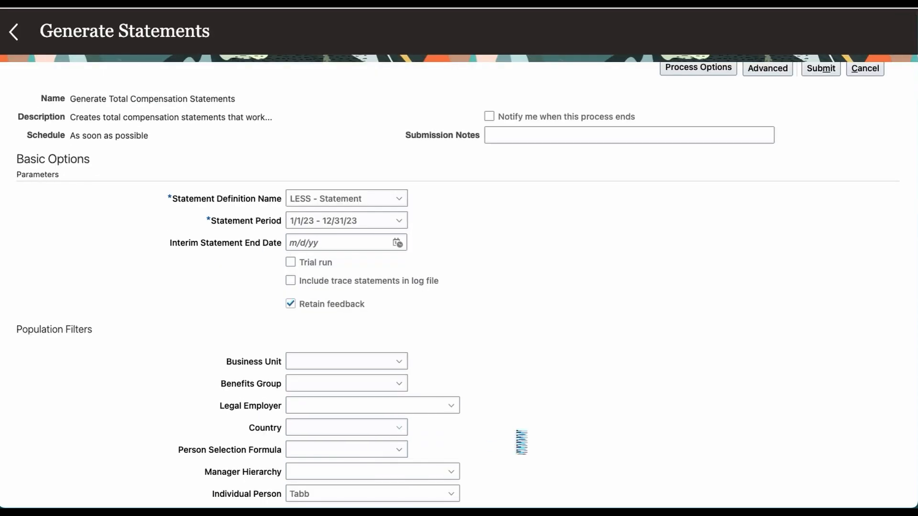
{"action": "left_click", "coordinate": [820, 68]}
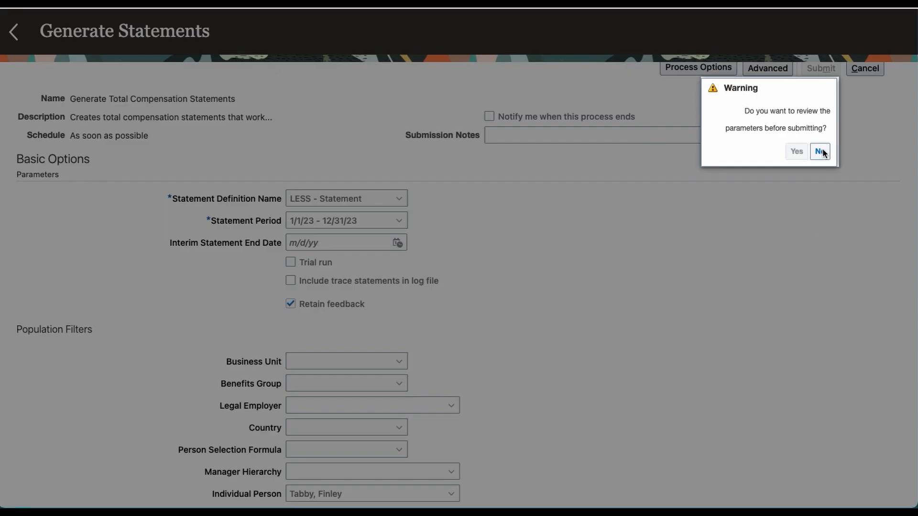
{"action": "left_click", "coordinate": [820, 153]}
{"action": "left_click", "coordinate": [820, 153]}
Step: Refresh the statement process list repeatedly to check the status of the latest LESS - Statement run
{"action": "left_click", "coordinate": [340, 240]}
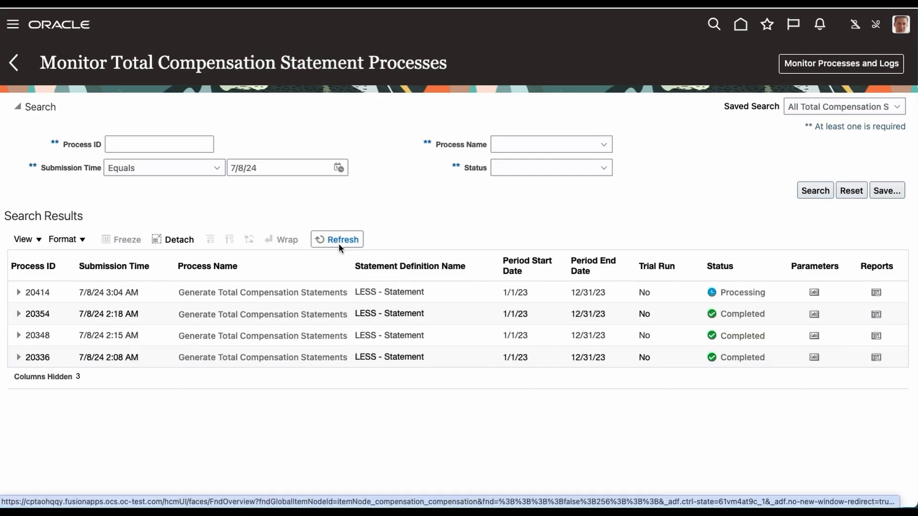
{"action": "left_click", "coordinate": [339, 241]}
{"action": "left_click", "coordinate": [338, 243]}
{"action": "left_click", "coordinate": [339, 243]}
{"action": "left_click", "coordinate": [338, 243]}
{"action": "left_click", "coordinate": [341, 245]}
{"action": "left_click", "coordinate": [339, 245]}
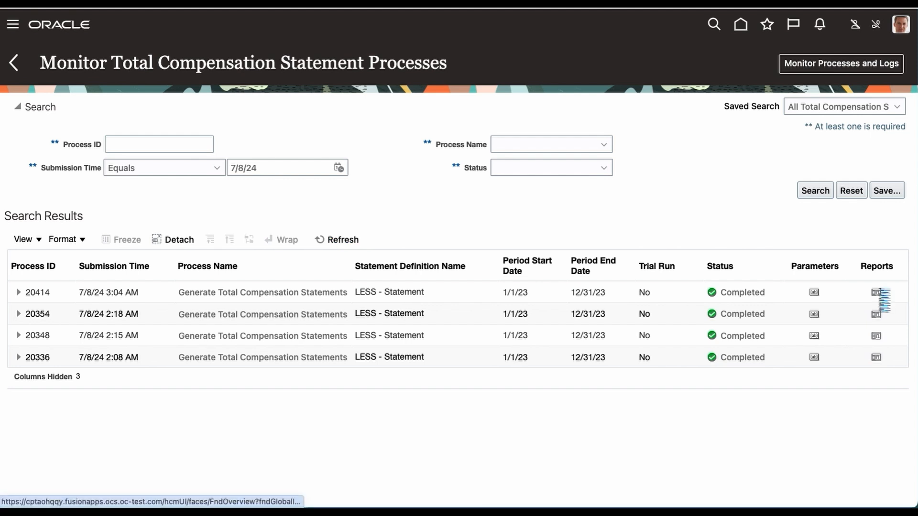
Step: Open the worker's generated statement from the latest run's reports and show its Less Benefit category
{"action": "left_click", "coordinate": [876, 292]}
{"action": "left_click", "coordinate": [72, 172]}
{"action": "left_click", "coordinate": [492, 263]}
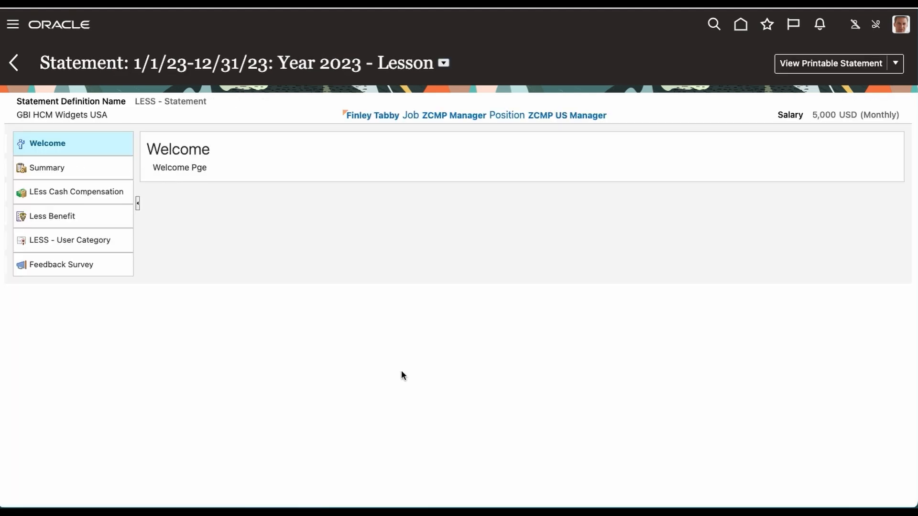
{"action": "left_click", "coordinate": [47, 221]}
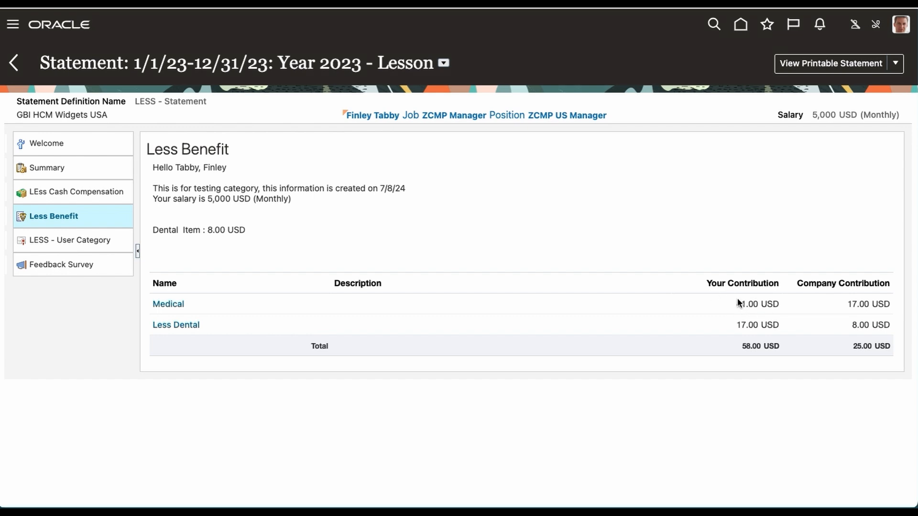
Step: Compare the Medical details page's contribution text and totals with the Medical row in the Less Benefit category
{"action": "left_click", "coordinate": [175, 306]}
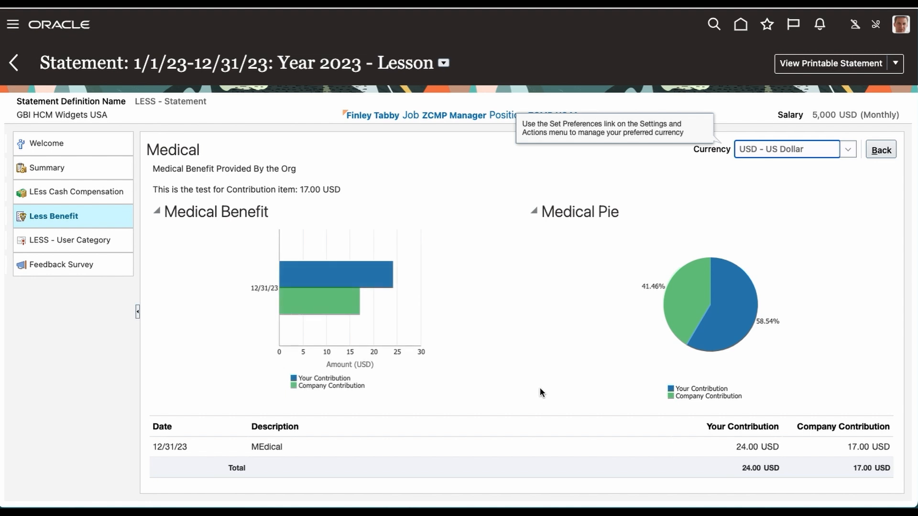
{"action": "left_click", "coordinate": [756, 467]}
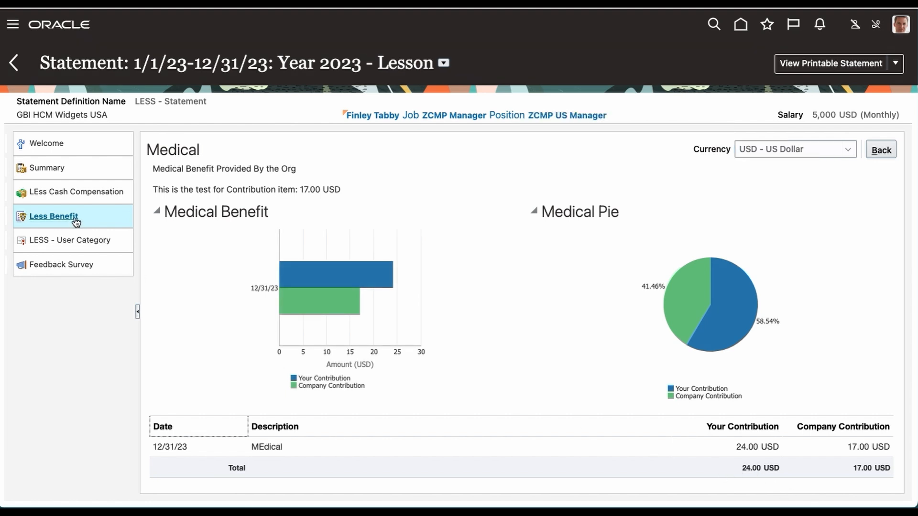
{"action": "left_click", "coordinate": [884, 152]}
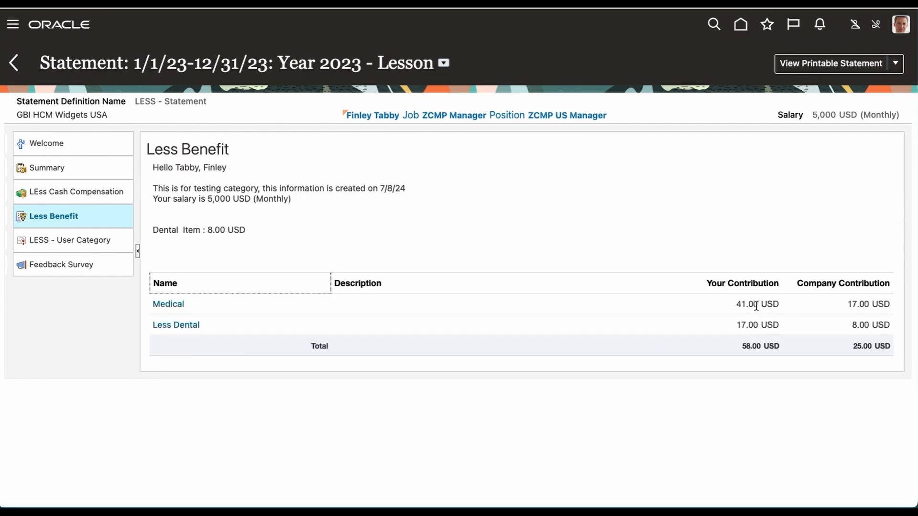
{"action": "left_click", "coordinate": [173, 305]}
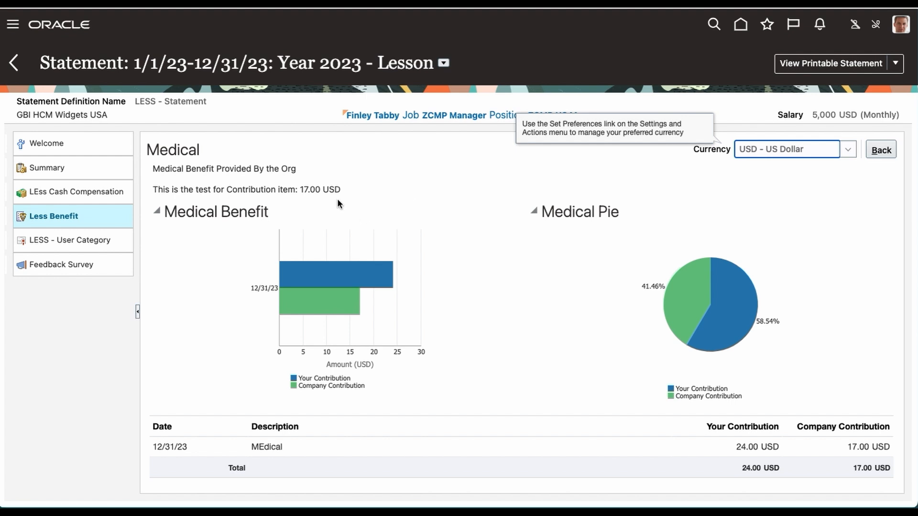
{"action": "left_click", "coordinate": [300, 189]}
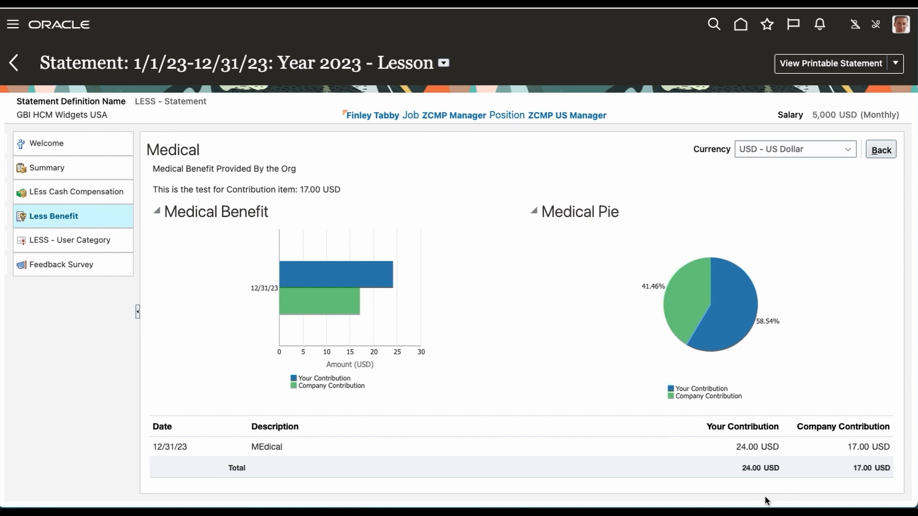
{"action": "left_click", "coordinate": [747, 472]}
{"action": "left_click", "coordinate": [881, 150]}
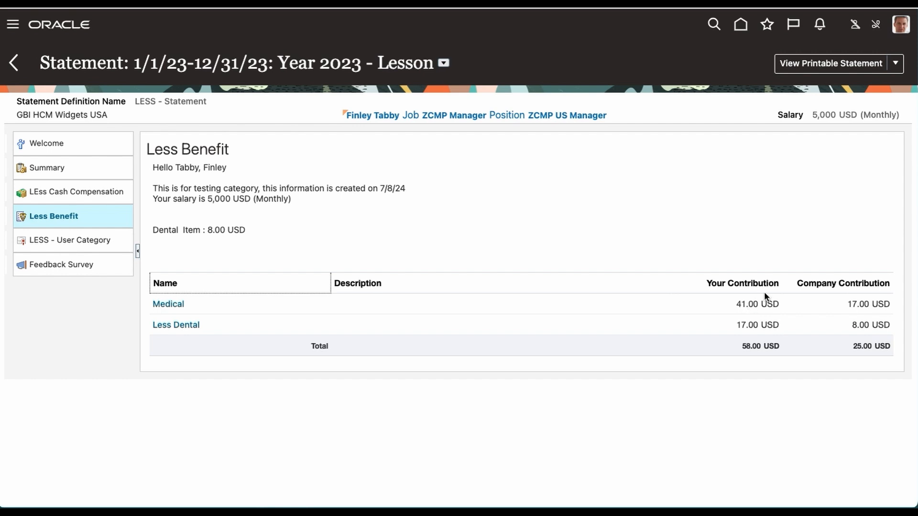
{"action": "left_click", "coordinate": [168, 306]}
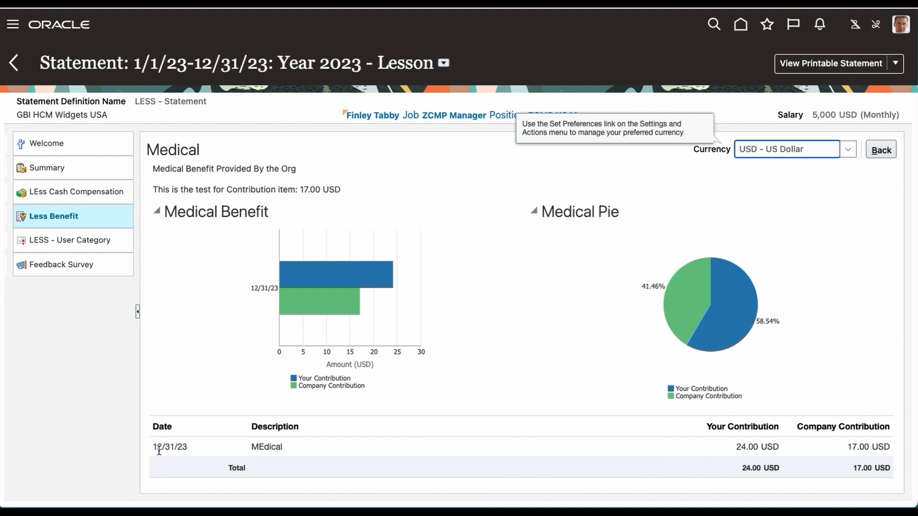
{"action": "left_click", "coordinate": [881, 150]}
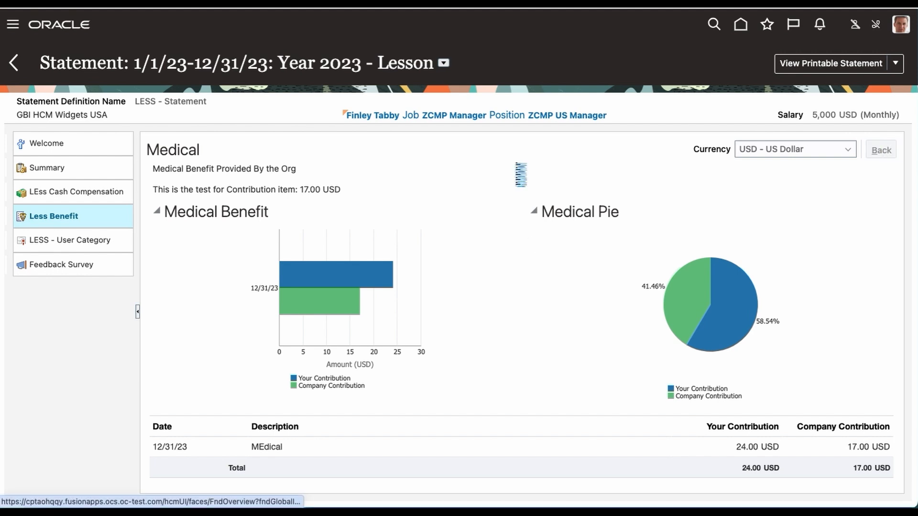